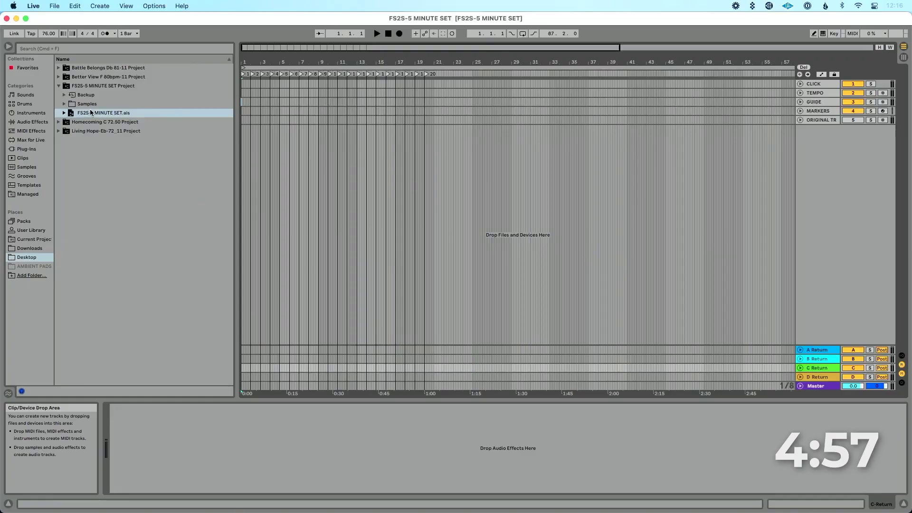
# Drag Battle Belongs Db 81-11.als into the arrangement, fold its stem group and select its click-to-marker clips
pyautogui.click(59, 86)
pyautogui.click(58, 67)
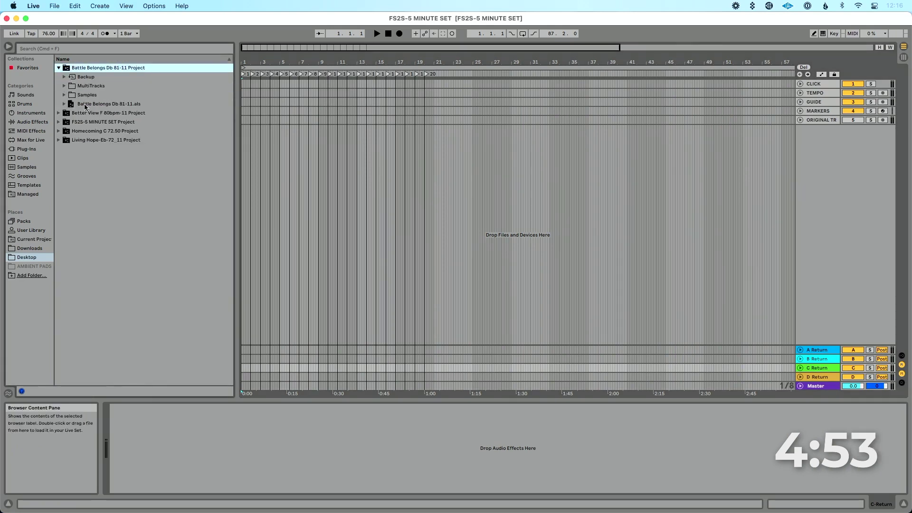
pyautogui.moveTo(86, 106); pyautogui.dragTo(284, 147)
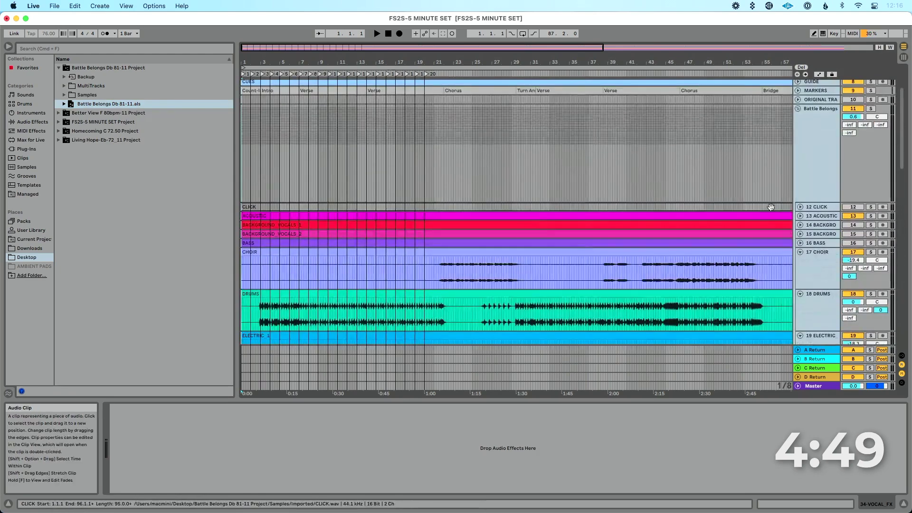
pyautogui.scroll(2, 771, 207)
pyautogui.click(799, 133)
pyautogui.scroll(-5, 726, 133)
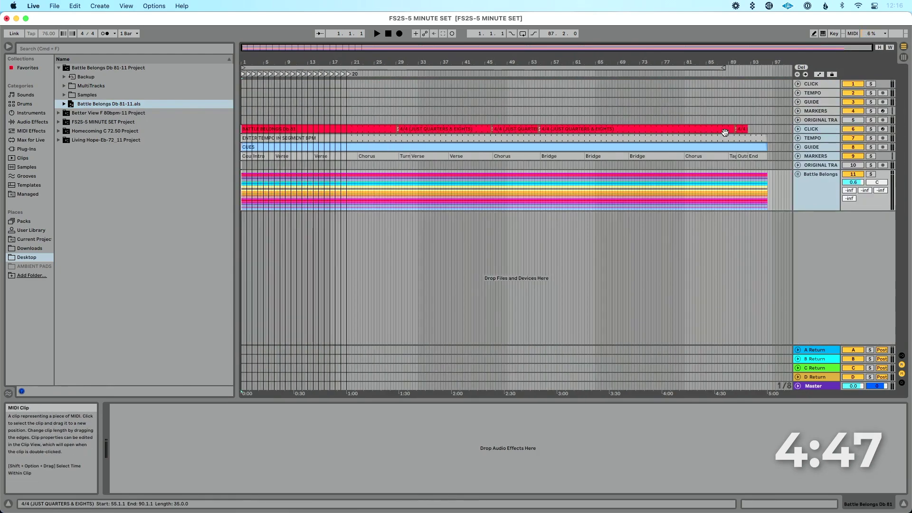
pyautogui.moveTo(775, 157); pyautogui.dragTo(249, 131)
# Move the click, tempo, guide and marker clips onto the first four tracks at bar 1
pyautogui.press('super+x')
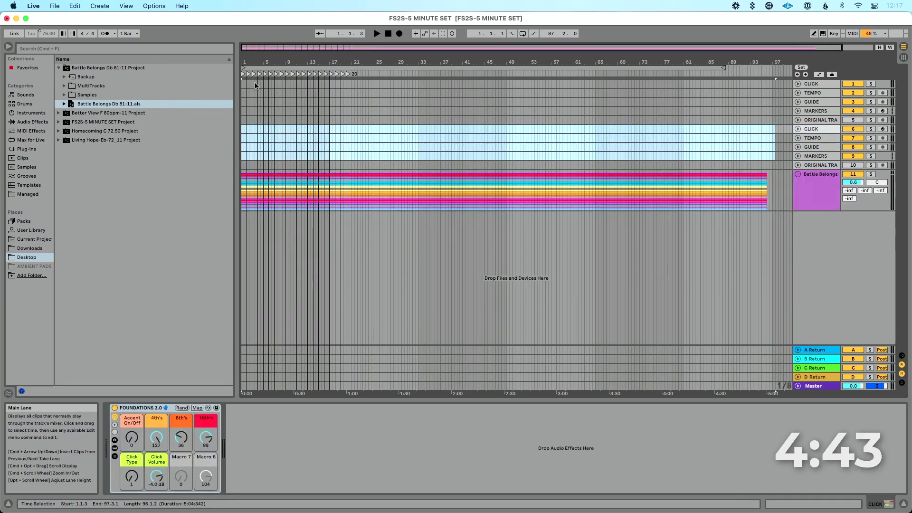
pyautogui.click(256, 82)
pyautogui.press('super+v')
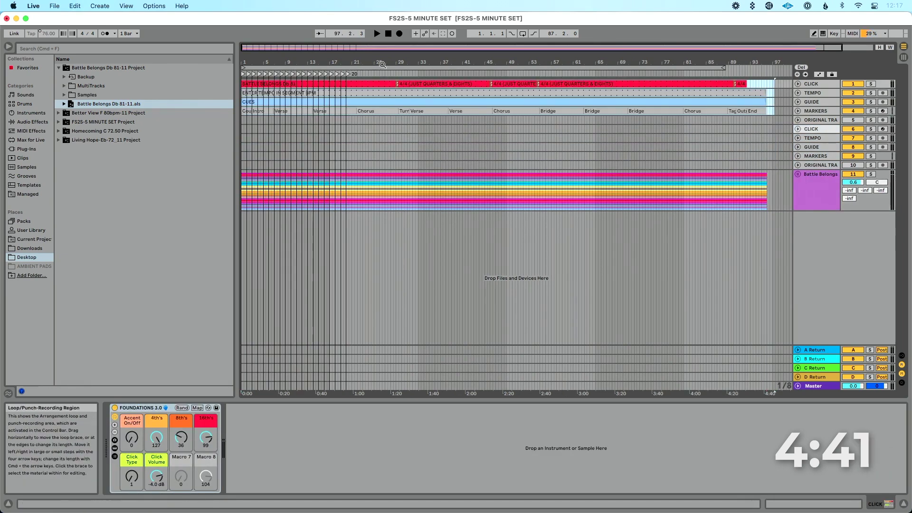
# Insert a 2/4 time signature at bar 29 and return to 4/4 at bar 30
pyautogui.moveTo(397, 62); pyautogui.dragTo(398, 137)
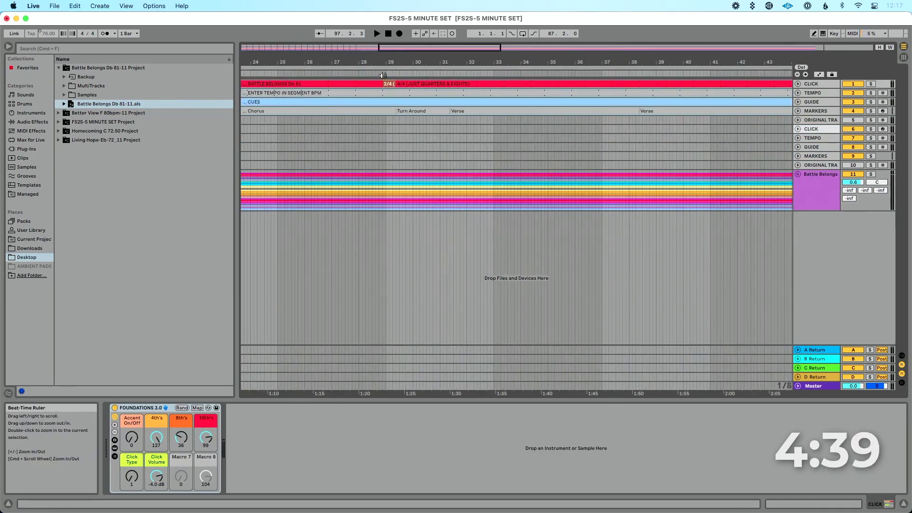
pyautogui.moveTo(384, 64); pyautogui.dragTo(381, 102)
pyautogui.rightClick(378, 75)
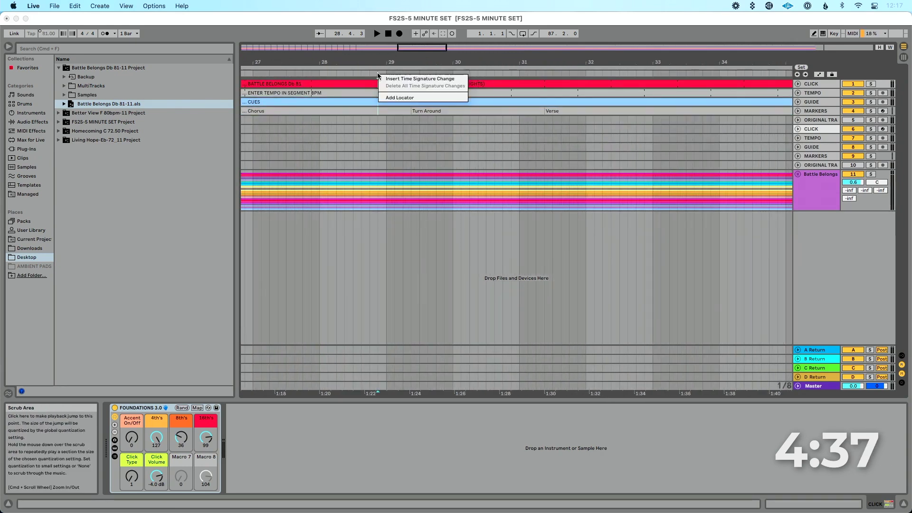
pyautogui.click(395, 78)
pyautogui.write('2/')
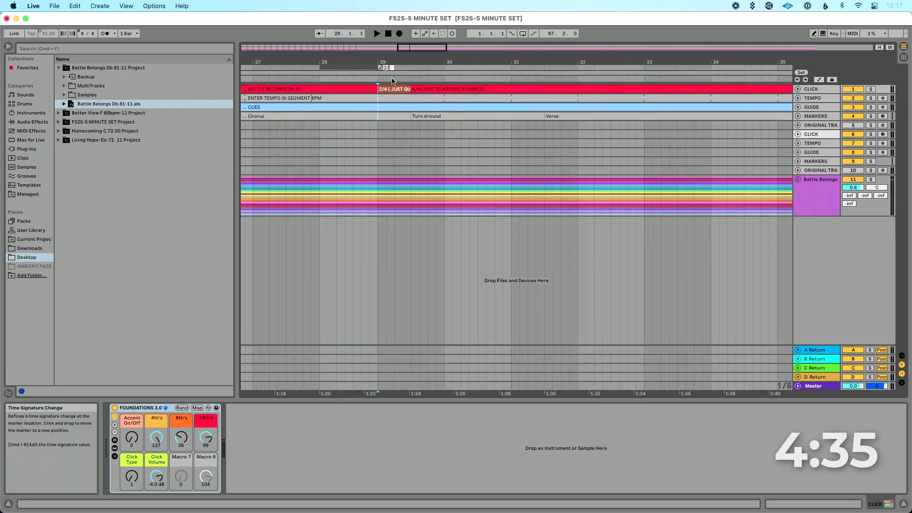
pyautogui.write('4')
pyautogui.press('Return')
pyautogui.scroll(-5, 413, 103)
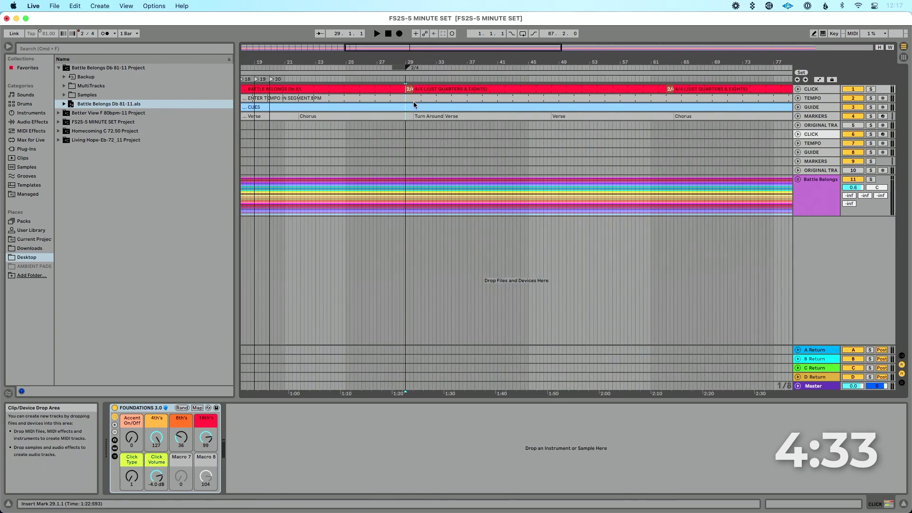
pyautogui.hscroll(-10, 414, 102)
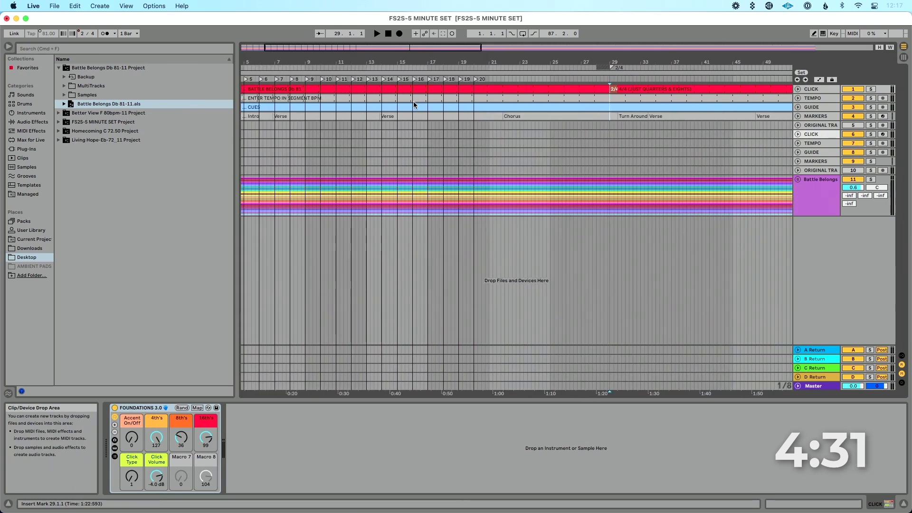
pyautogui.press('+')
pyautogui.press('+')
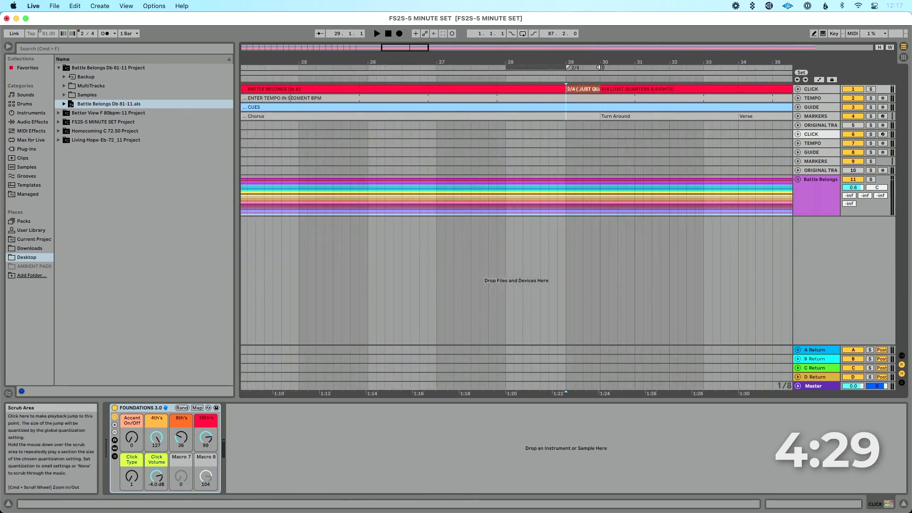
pyautogui.rightClick(601, 69)
pyautogui.click(613, 72)
pyautogui.write('4')
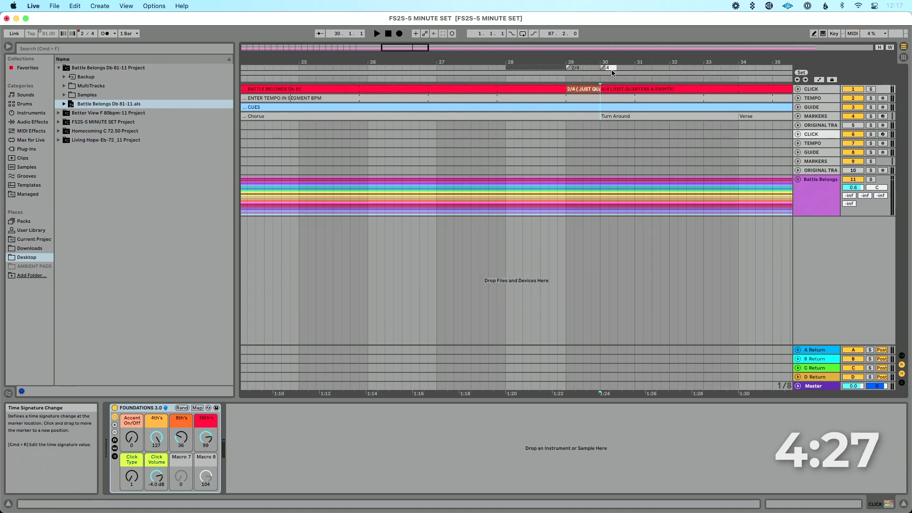
pyautogui.write('/4')
pyautogui.press('Return')
# Insert a 2/4 time signature at bar 47 and 4/4 at bar 48
pyautogui.hscroll(15, 654, 110)
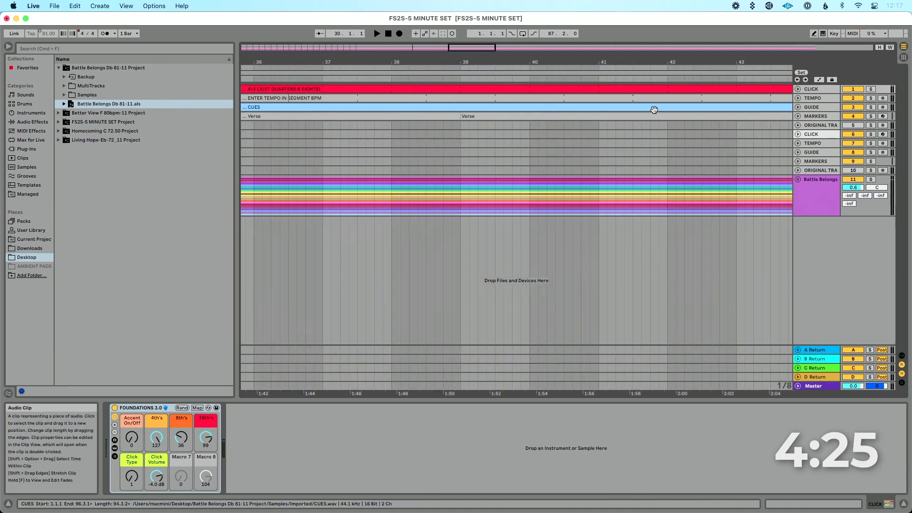
pyautogui.press('-')
pyautogui.press('-')
pyautogui.press('-')
pyautogui.moveTo(678, 62); pyautogui.dragTo(506, 75)
pyautogui.rightClick(480, 78)
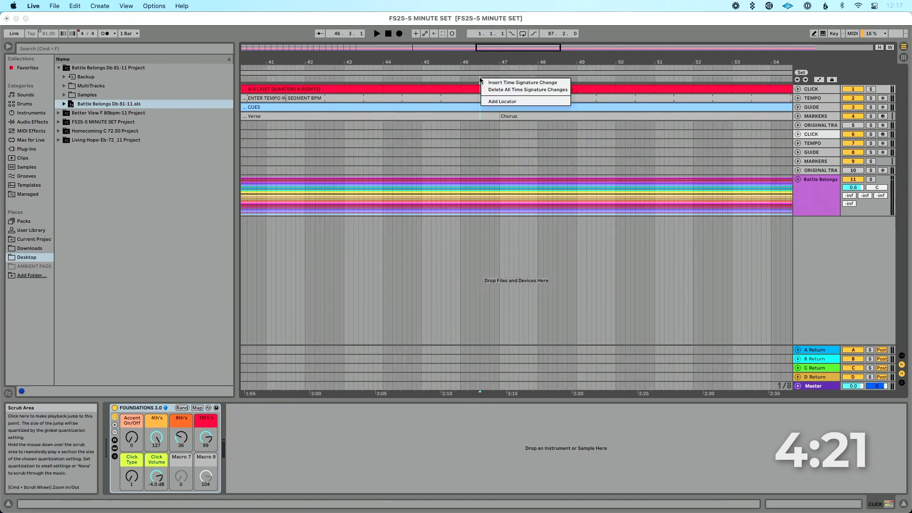
pyautogui.click(490, 81)
pyautogui.write('32/4')
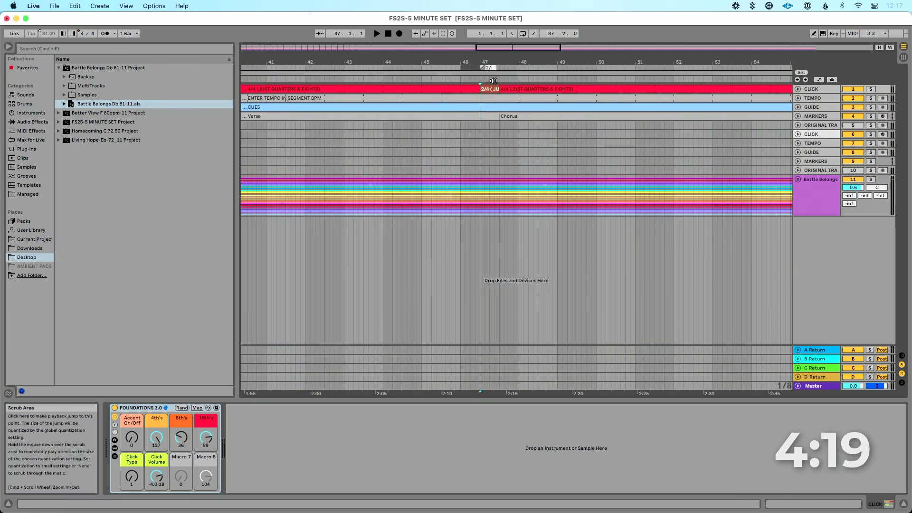
pyautogui.press('Return')
pyautogui.rightClick(502, 71)
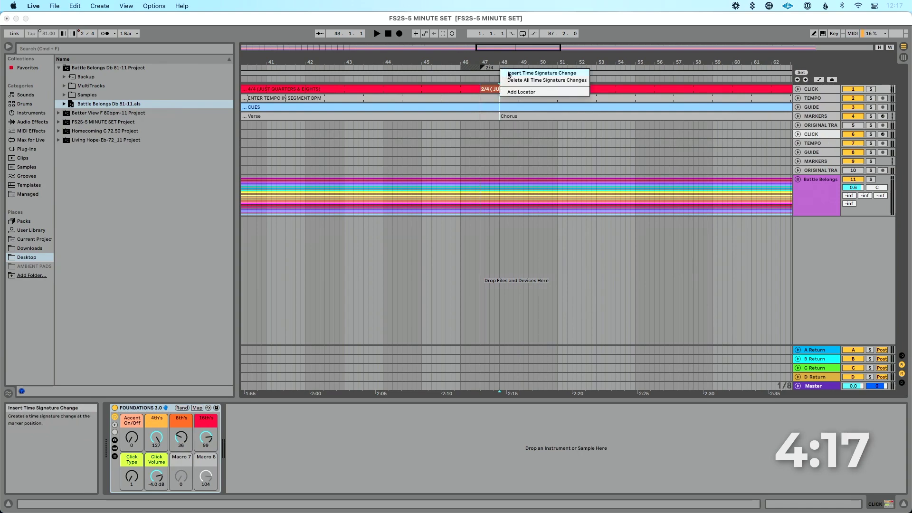
pyautogui.click(508, 74)
pyautogui.press('Return')
# Insert a 2/4 time signature at bar 56 and 4/4 at bar 57
pyautogui.hscroll(10, 550, 122)
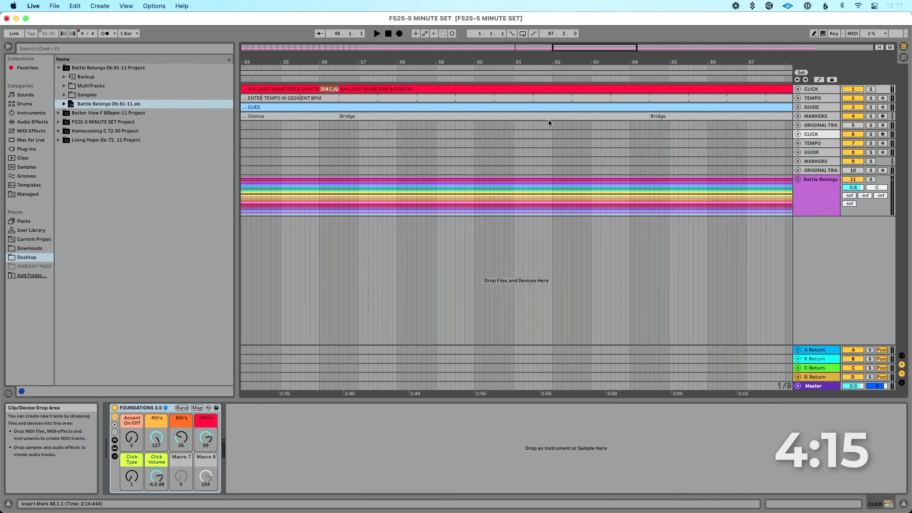
pyautogui.scroll(-5, 550, 122)
pyautogui.moveTo(479, 66); pyautogui.dragTo(479, 104)
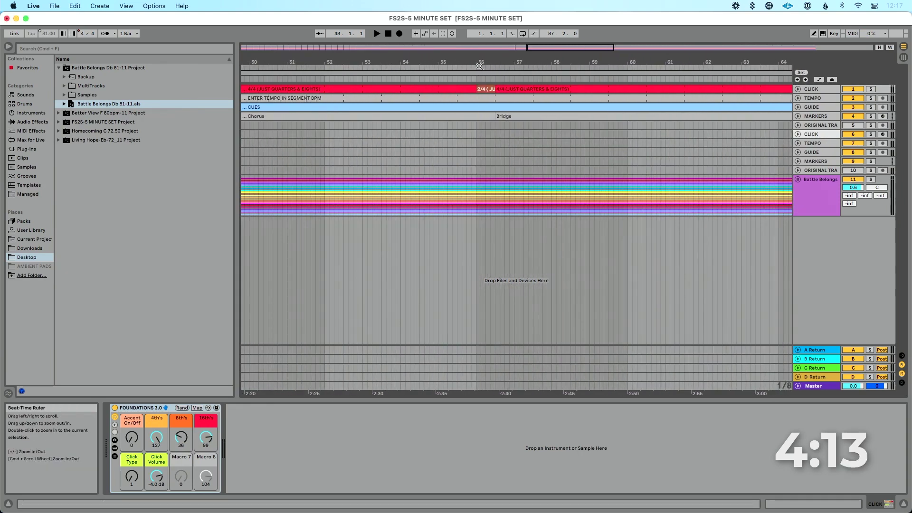
pyautogui.rightClick(478, 78)
pyautogui.click(485, 83)
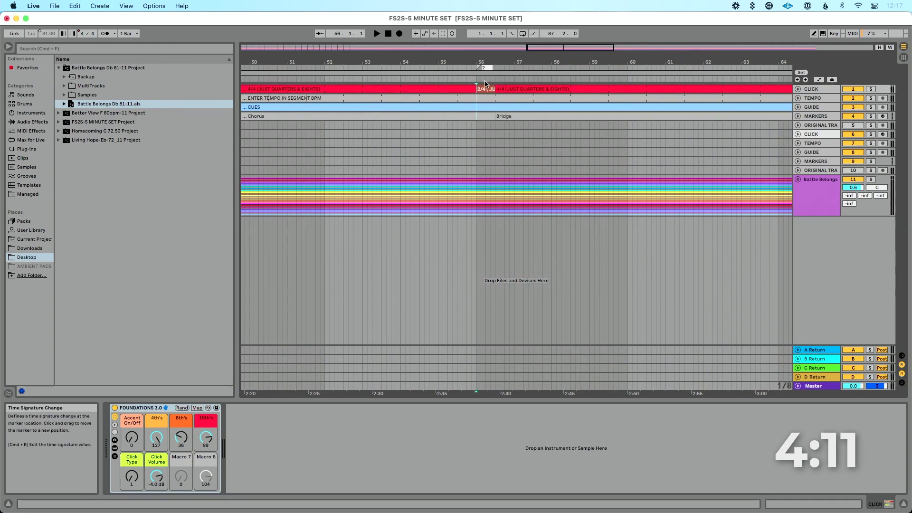
pyautogui.press('Return')
pyautogui.click(494, 78)
pyautogui.rightClick(494, 78)
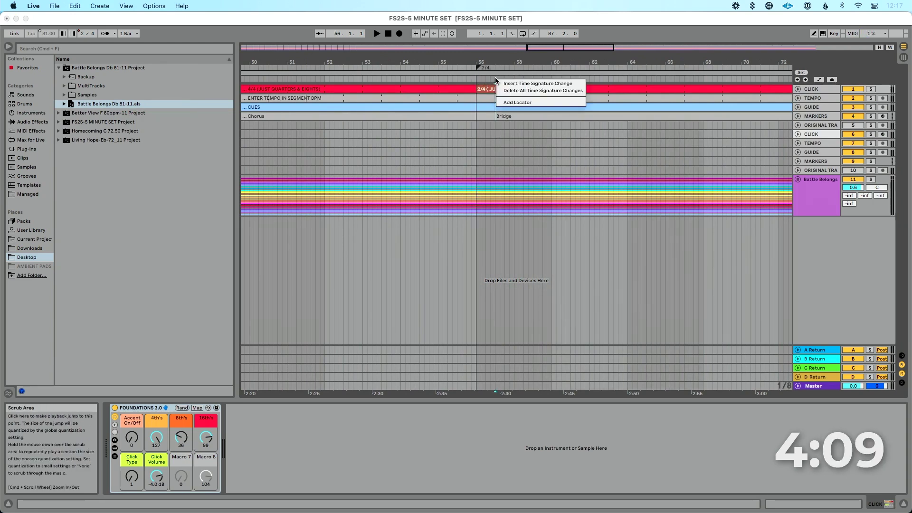
pyautogui.click(504, 84)
pyautogui.press('Return')
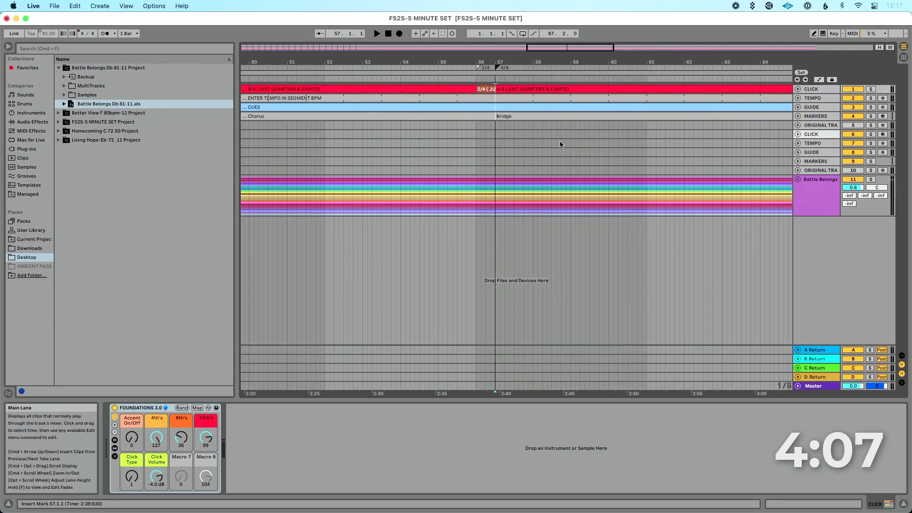
# Insert 2/4 at bar 92 and 4/4 at bar 93, then move a locator to bar 99
pyautogui.scroll(-5, 589, 111)
pyautogui.scroll(-3, 590, 110)
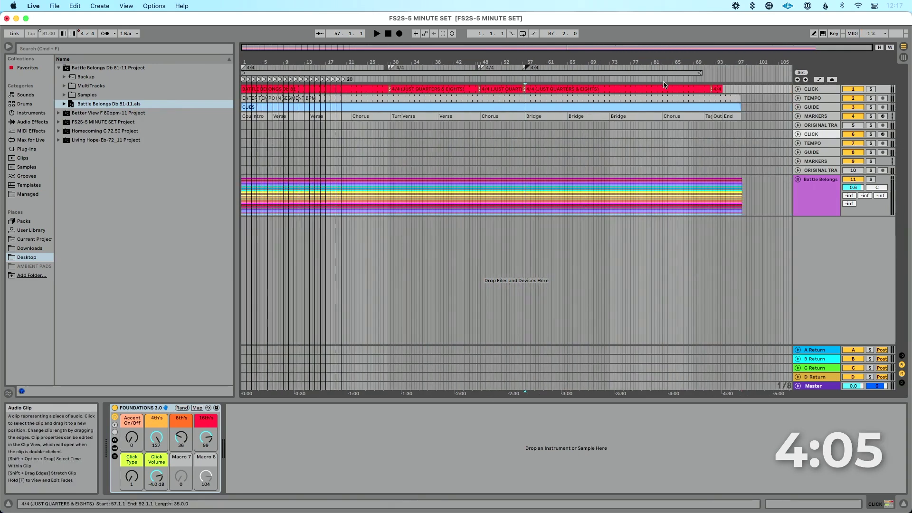
pyautogui.moveTo(714, 63); pyautogui.dragTo(606, 117)
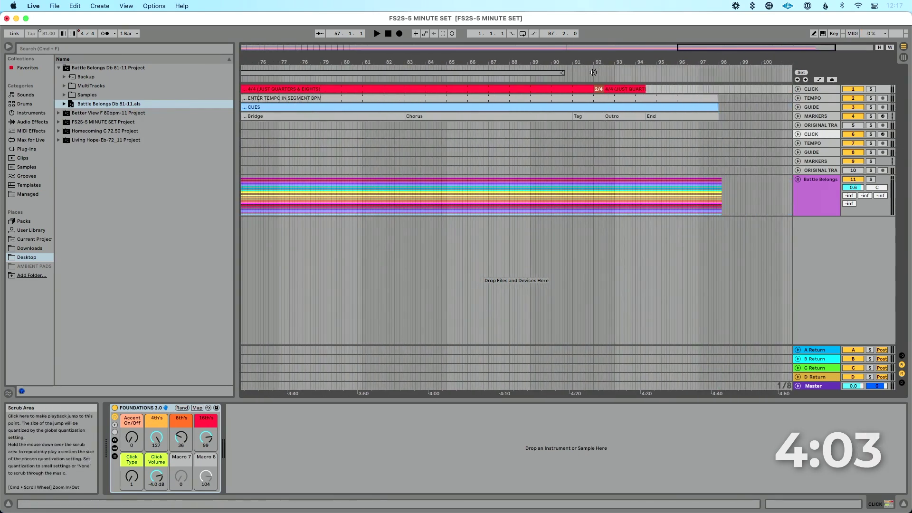
pyautogui.rightClick(593, 73)
pyautogui.click(602, 76)
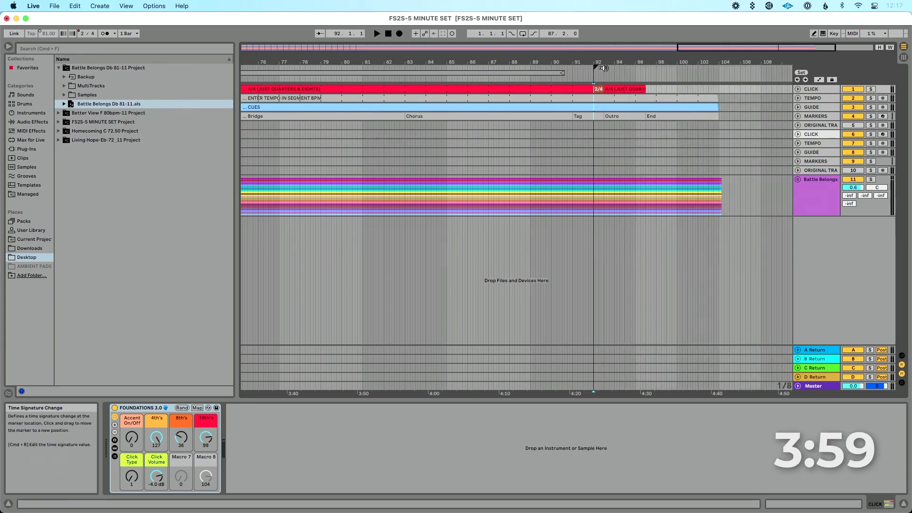
pyautogui.press('Return')
pyautogui.rightClick(606, 73)
pyautogui.click(617, 77)
pyautogui.write('4')
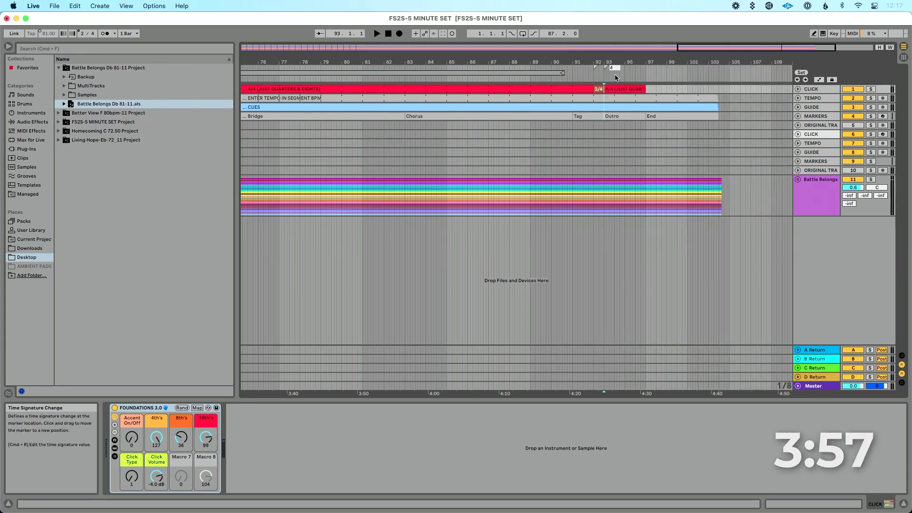
pyautogui.write('/4')
pyautogui.press('Return')
pyautogui.press('w')
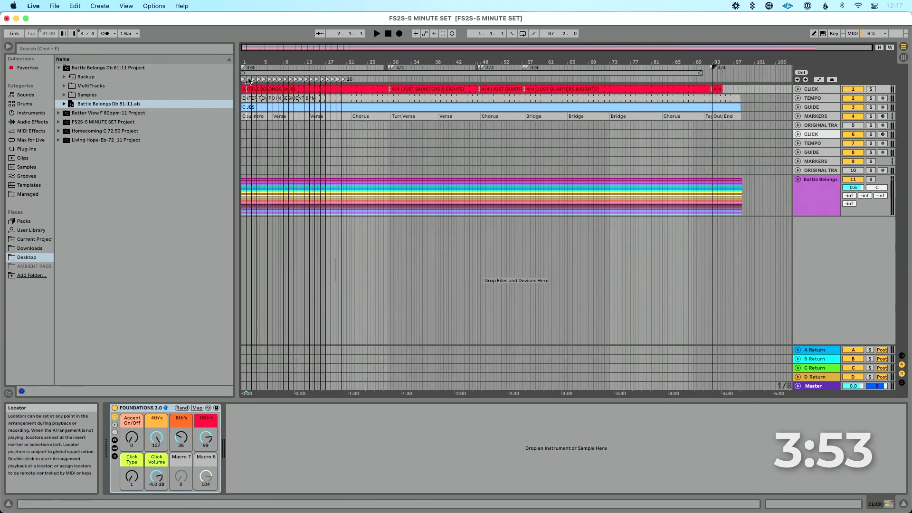
pyautogui.moveTo(249, 82); pyautogui.dragTo(684, 82)
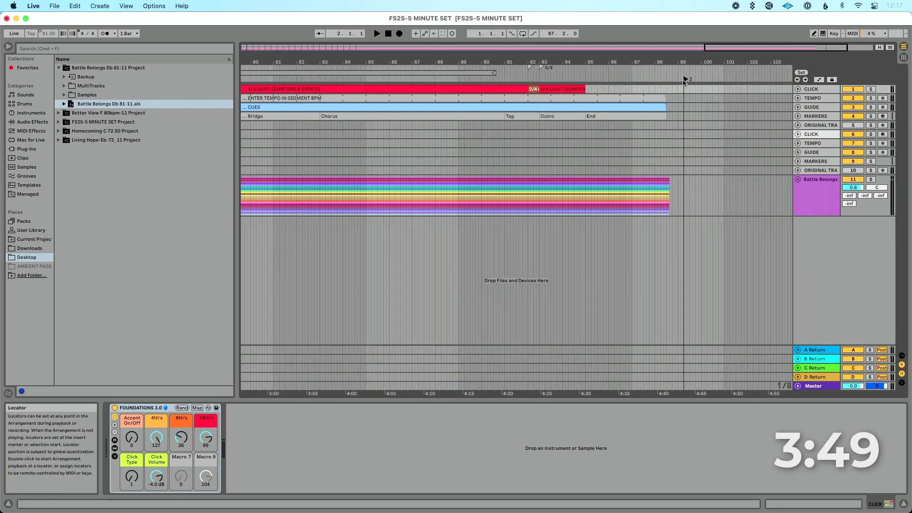
# Import Better View F 80bpm-11.als, fold its stem group and delete its duplicate cue tracks
pyautogui.moveTo(680, 61); pyautogui.dragTo(731, 61)
pyautogui.click(59, 68)
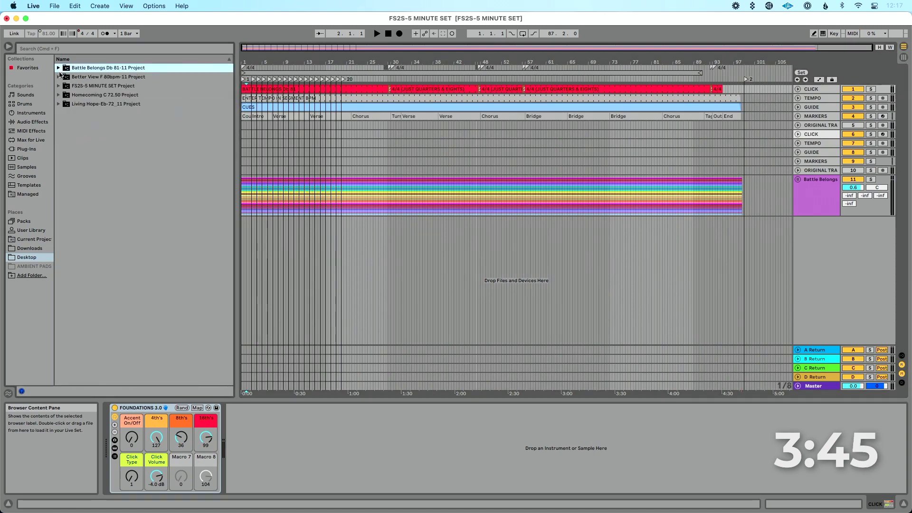
pyautogui.click(59, 77)
pyautogui.moveTo(86, 104); pyautogui.dragTo(284, 243)
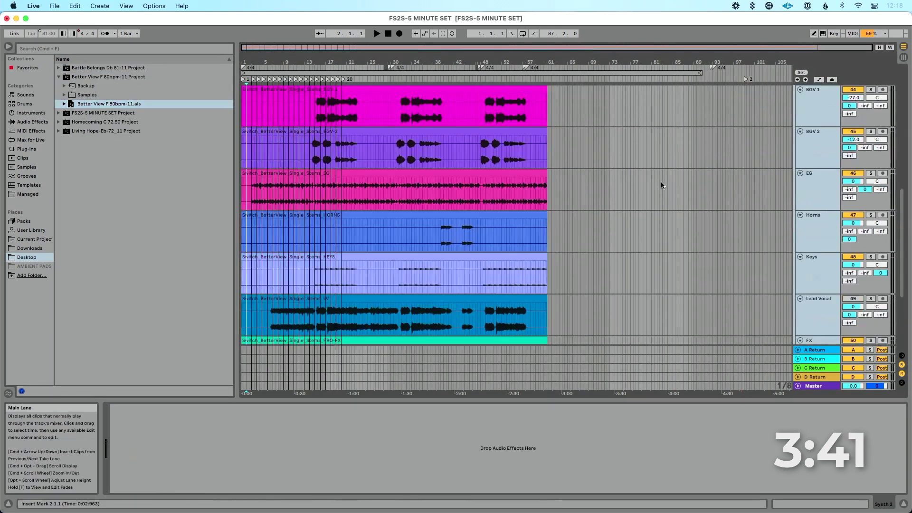
pyautogui.click(799, 266)
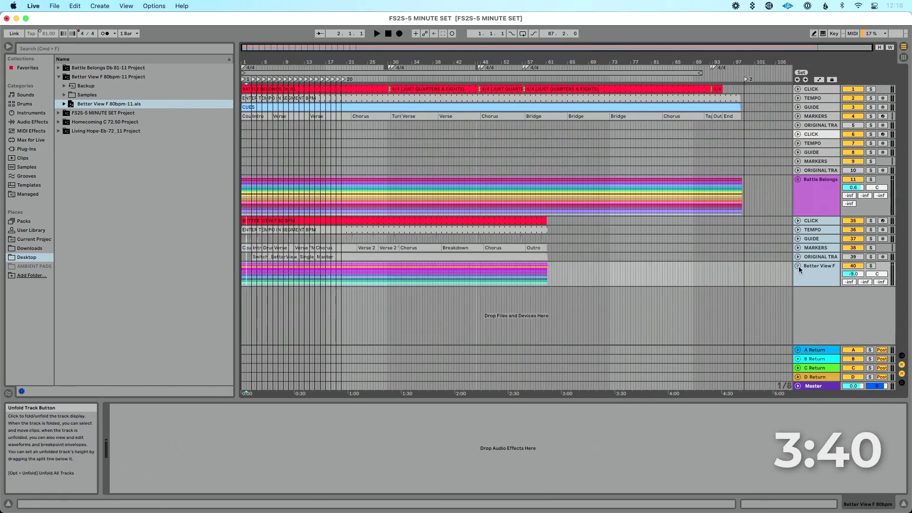
pyautogui.click(819, 169)
pyautogui.click(814, 136)
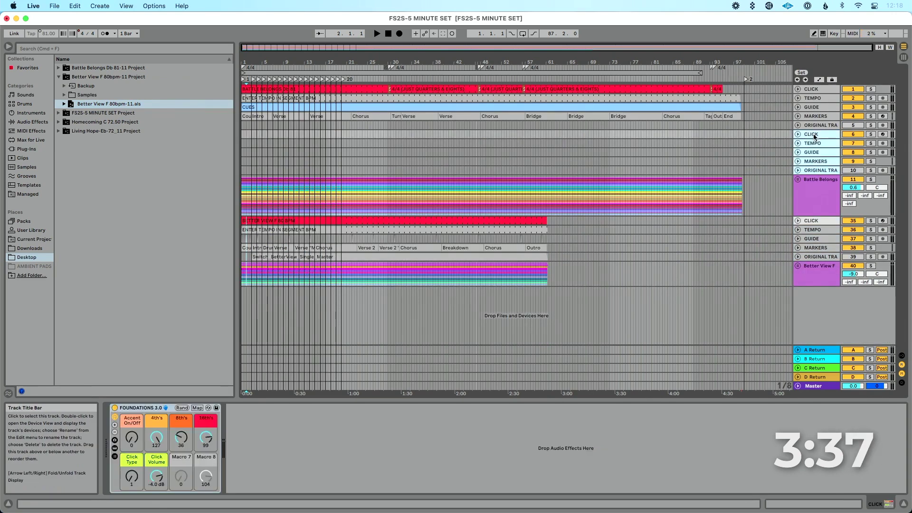
pyautogui.press('Delete')
# Move the Better View clips to bar 99 on the top five shared tracks
pyautogui.moveTo(605, 239); pyautogui.dragTo(230, 178)
pyautogui.press('Delete')
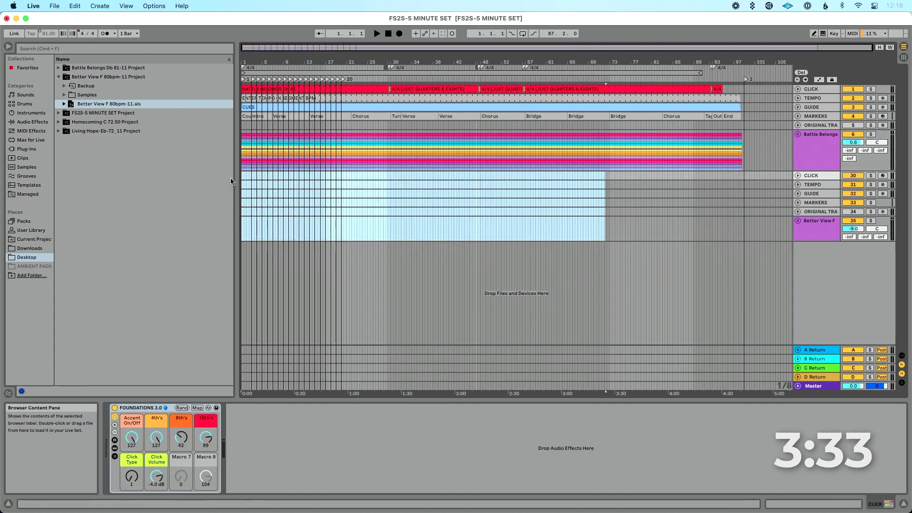
pyautogui.hotkey('alt', 'Right')
pyautogui.press('super+v')
pyautogui.hscroll(10, 538, 161)
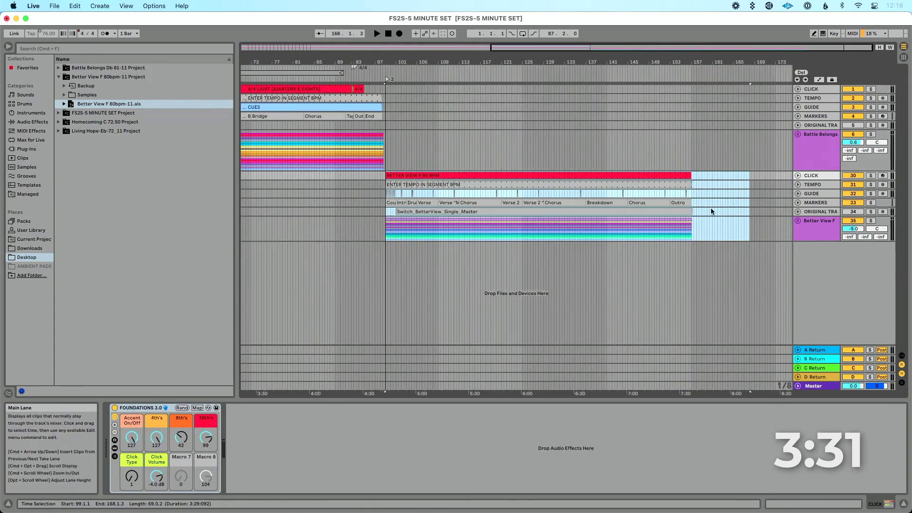
pyautogui.keyDown('shift'); pyautogui.click(711, 211); pyautogui.keyUp('shift')
pyautogui.press('Delete')
pyautogui.click(422, 94)
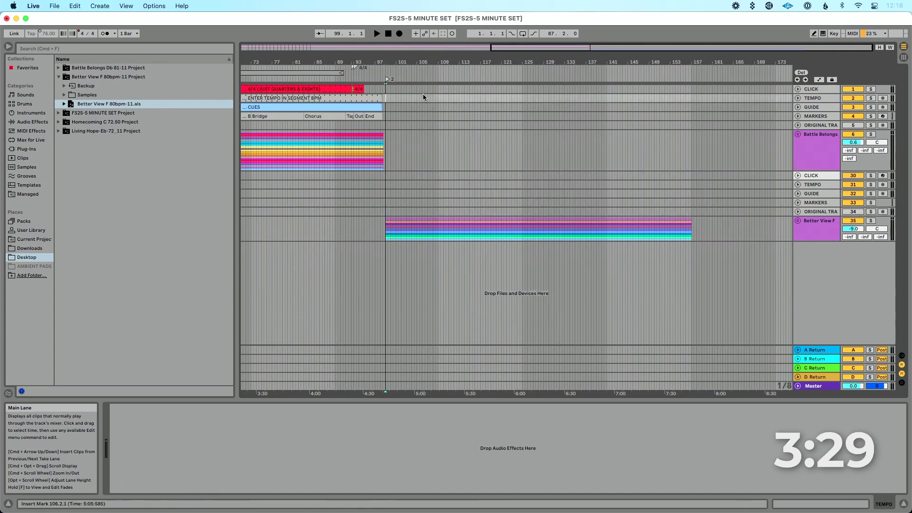
pyautogui.click(422, 90)
pyautogui.press('super+v')
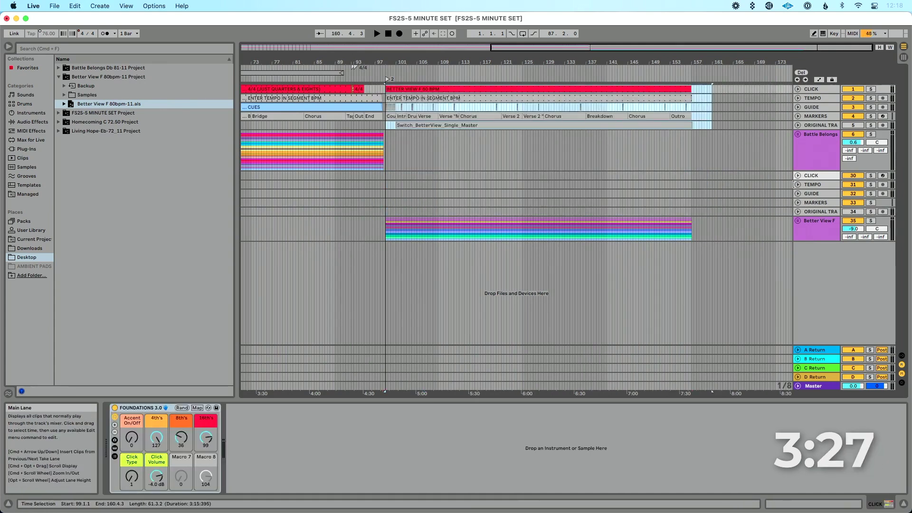
# Delete the emptied Better View CLICK-to-ORIGINAL TRACK tracks and move locator 3 past the song's end
pyautogui.click(811, 176)
pyautogui.keyDown('shift'); pyautogui.click(818, 212); pyautogui.keyUp('shift')
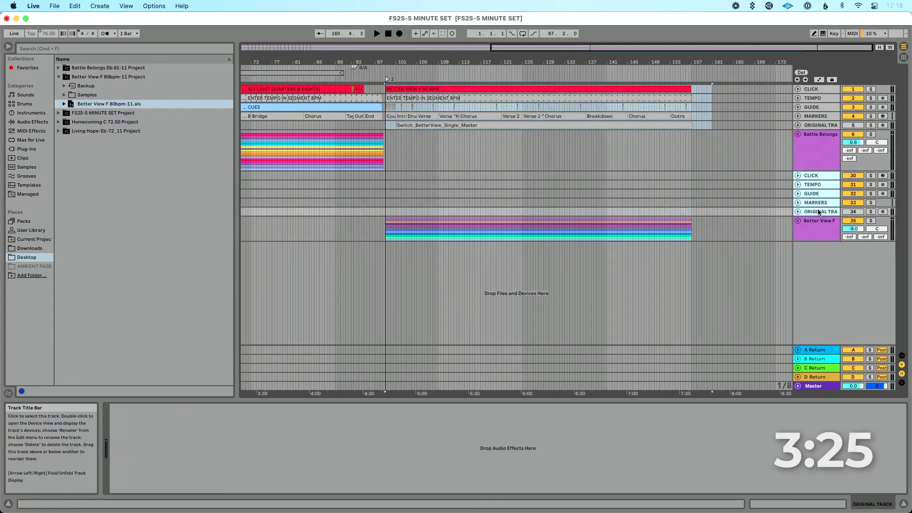
pyautogui.press('Delete')
pyautogui.hscroll(-15, 463, 162)
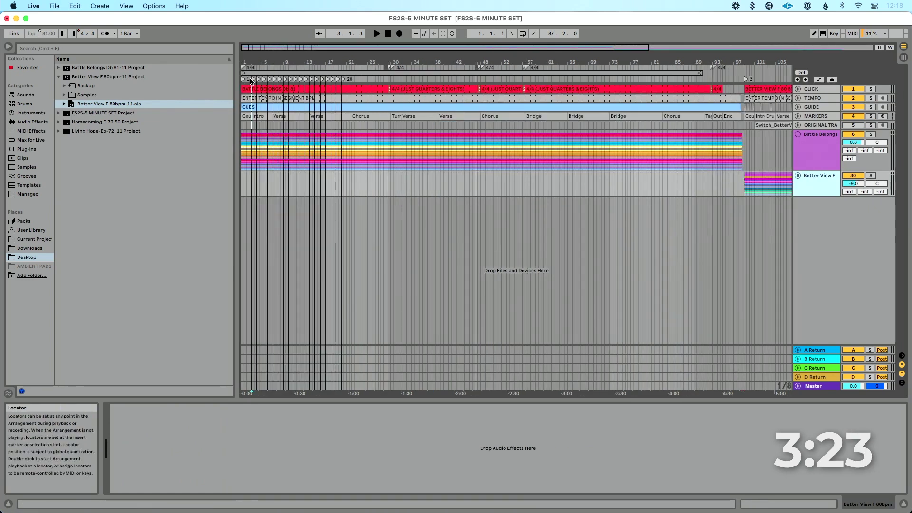
pyautogui.moveTo(253, 81); pyautogui.dragTo(713, 102)
pyautogui.press('w')
pyautogui.moveTo(693, 62); pyautogui.dragTo(666, 17)
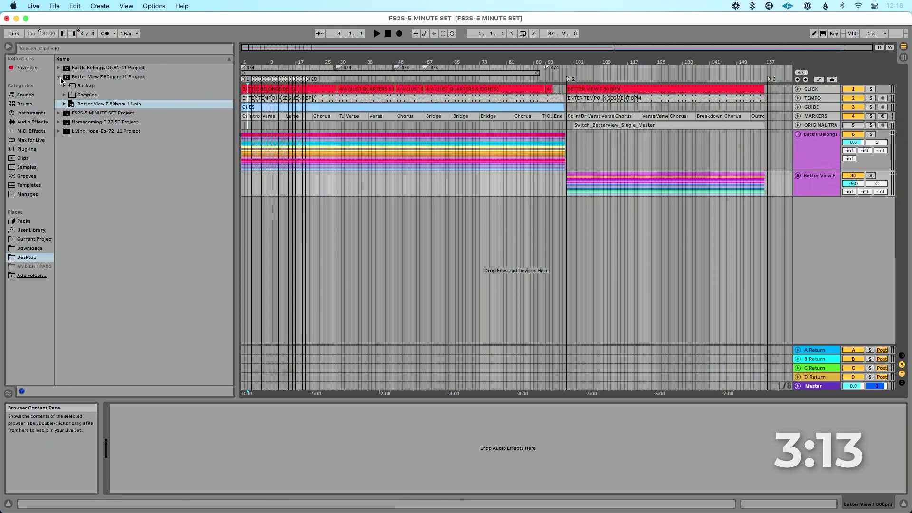
# Import Homecoming C 72.50.als and paste its clips at locator 3
pyautogui.click(59, 77)
pyautogui.click(58, 95)
pyautogui.moveTo(87, 123); pyautogui.dragTo(261, 217)
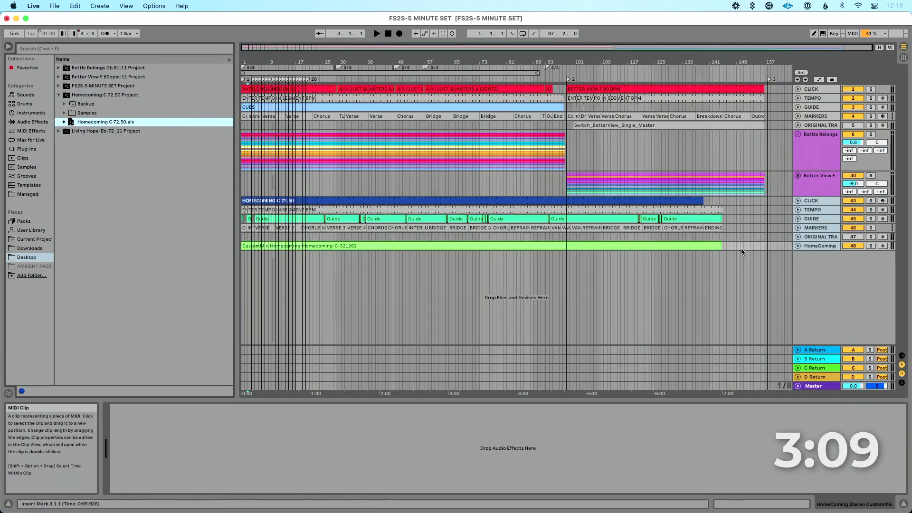
pyautogui.moveTo(744, 249); pyautogui.dragTo(239, 202)
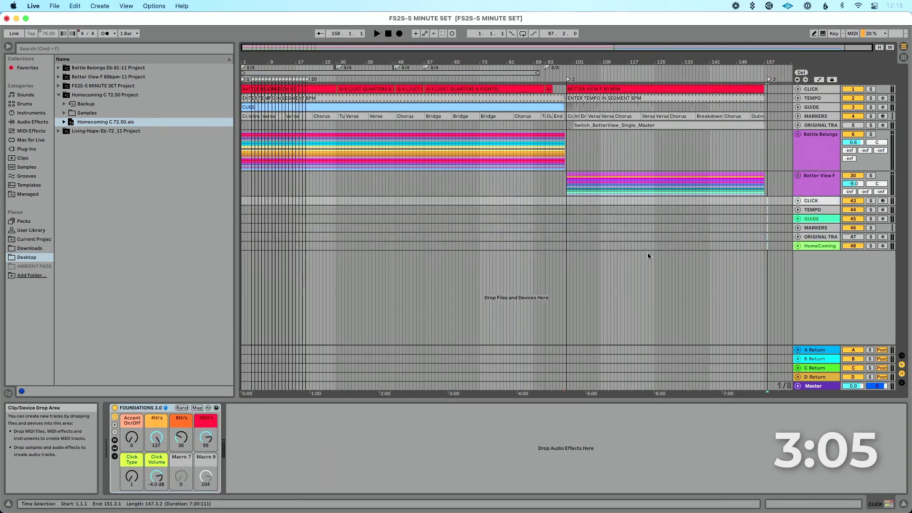
pyautogui.click(768, 201)
pyautogui.press('super+v')
# Move Homecoming's click-to-original clips onto the top five shared tracks
pyautogui.hscroll(10, 768, 225)
pyautogui.hscroll(8, 767, 225)
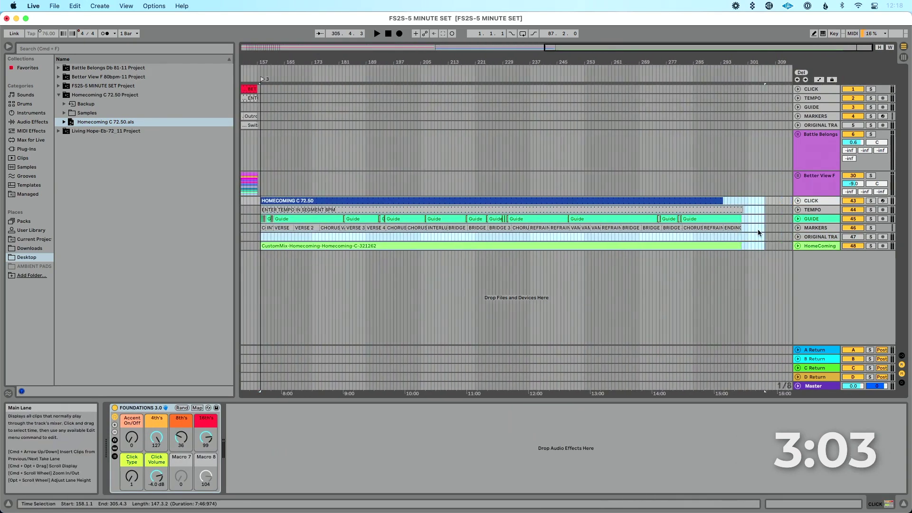
pyautogui.keyDown('shift'); pyautogui.click(760, 237); pyautogui.keyUp('shift')
pyautogui.press('Delete')
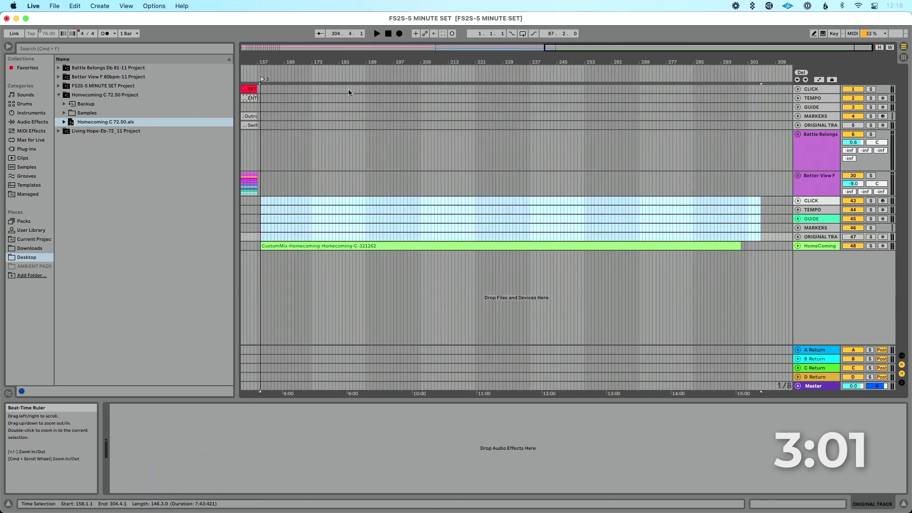
pyautogui.click(335, 92)
pyautogui.press('super+v')
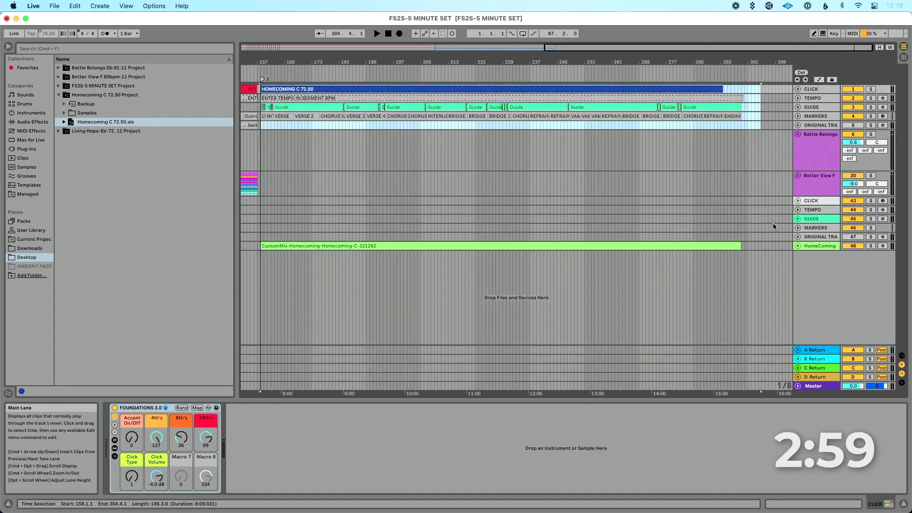
# Delete the emptied Homecoming CLICK-to-ORIGINAL TRACK tracks and view the whole set
pyautogui.click(814, 209)
pyautogui.keyDown('shift'); pyautogui.click(818, 237); pyautogui.keyUp('shift')
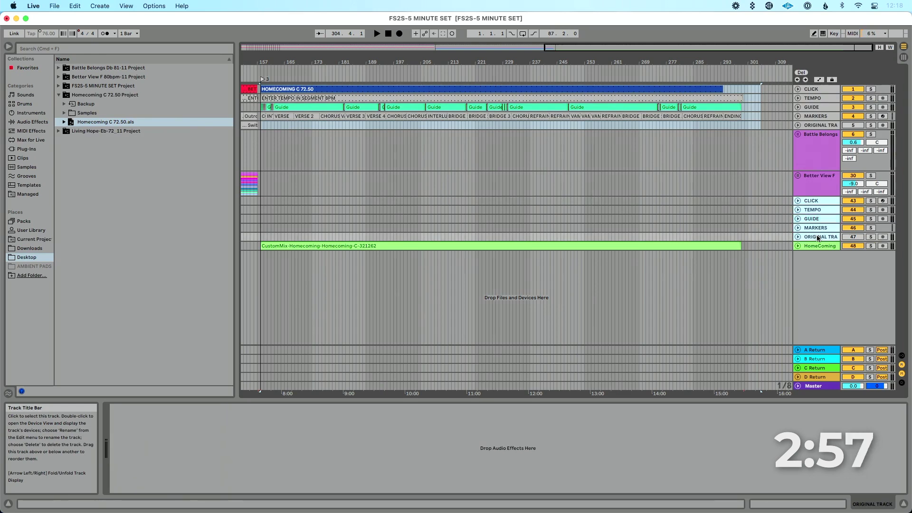
pyautogui.press('Delete')
pyautogui.click(248, 48)
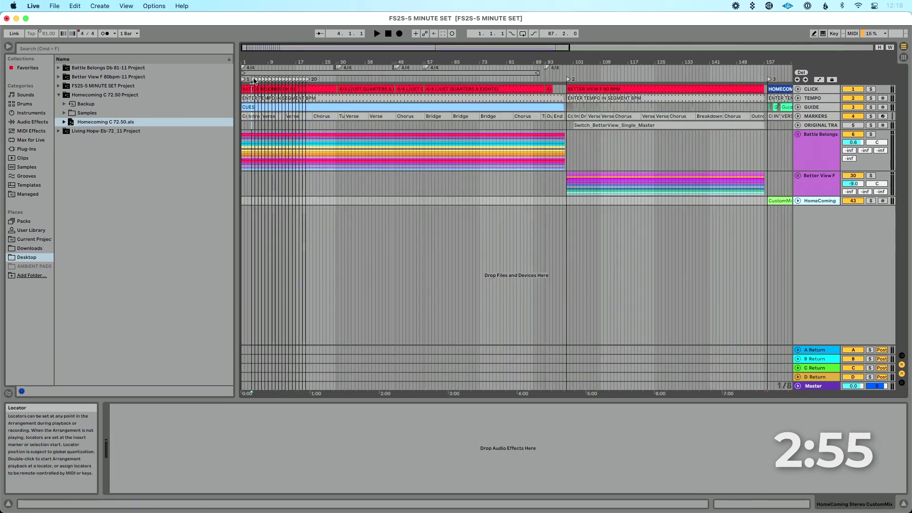
pyautogui.press('w')
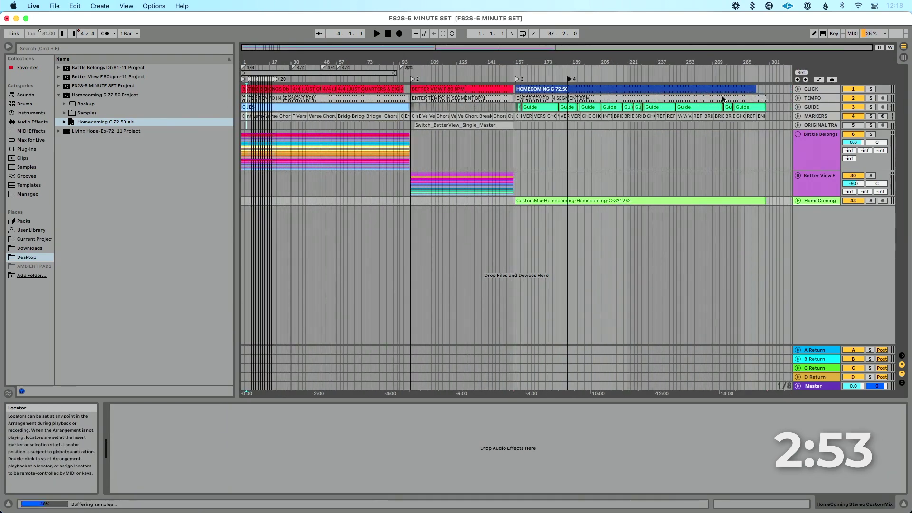
pyautogui.scroll(6, 757, 77)
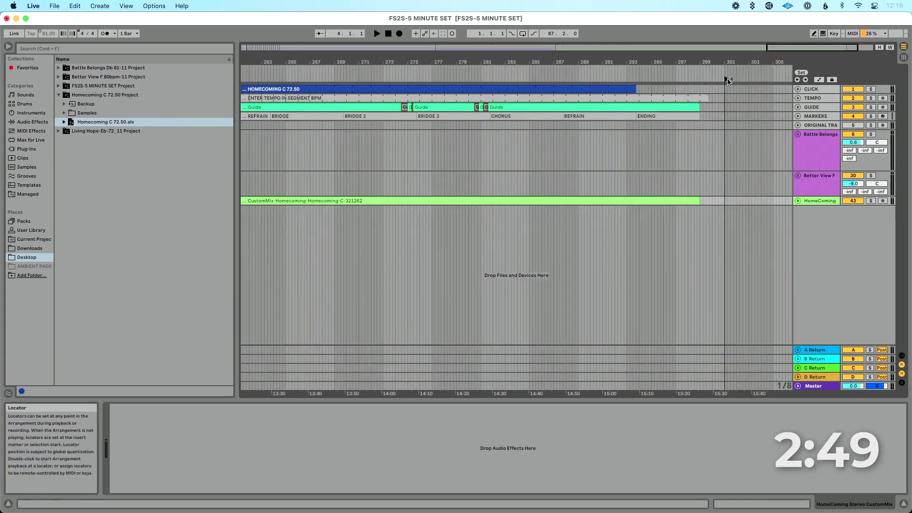
pyautogui.click(60, 95)
# Import Living Hope-Eb-72_11.als, fold its stems and paste its clips at locator 4 (bar 301)
pyautogui.click(62, 104)
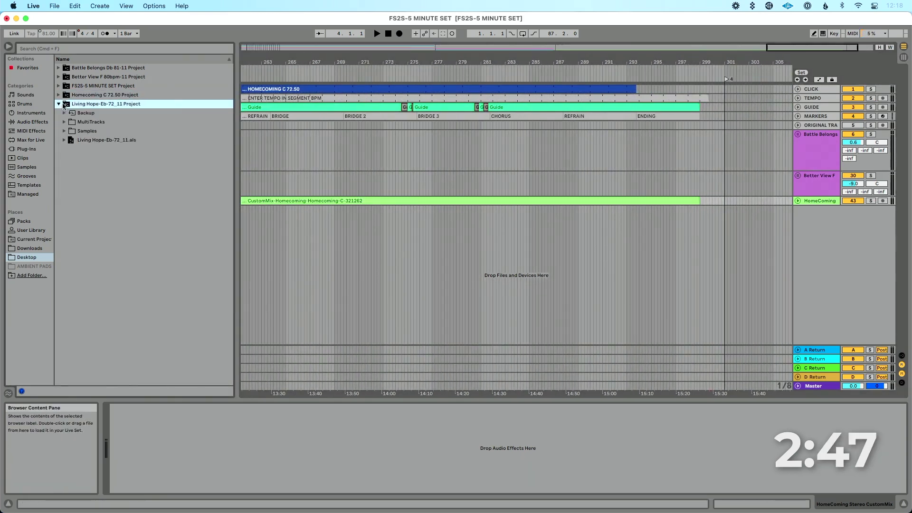
pyautogui.click(94, 140)
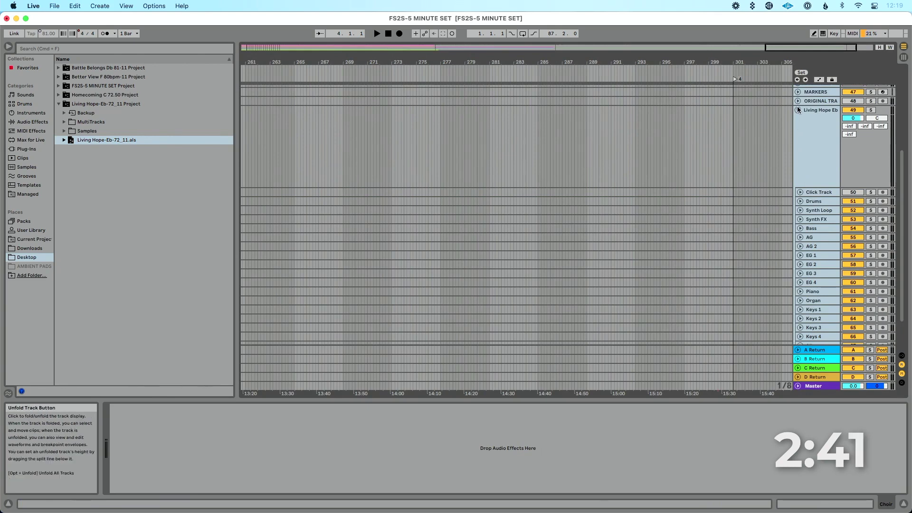
pyautogui.click(799, 111)
pyautogui.scroll(-10, 516, 198)
pyautogui.moveTo(441, 275); pyautogui.dragTo(235, 212)
pyautogui.press('super+x')
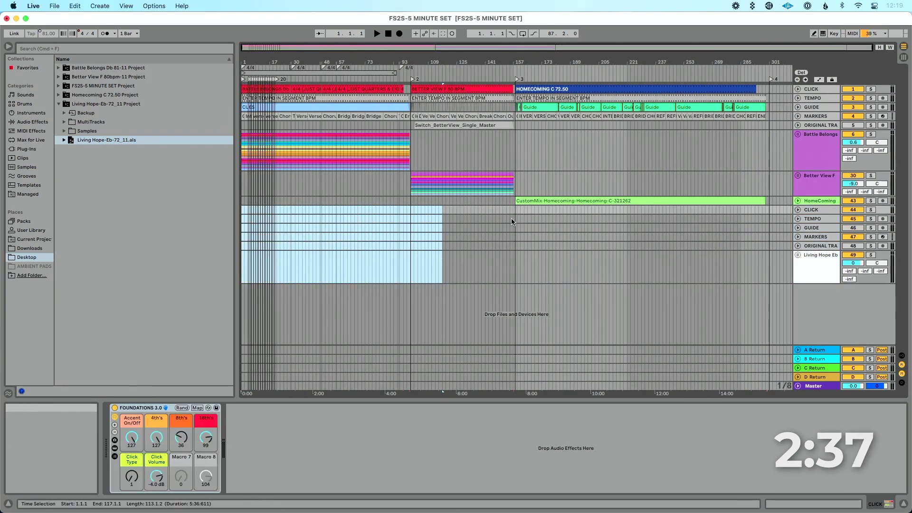
pyautogui.press('4')
pyautogui.press('cmd+v')
# Move Living Hope's click-to-original clips onto the top five shared tracks
pyautogui.hscroll(10, 732, 230)
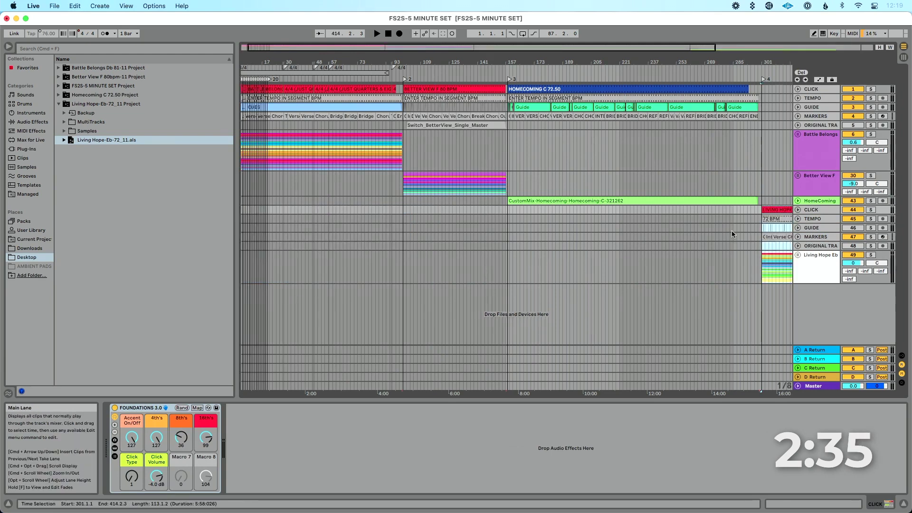
pyautogui.click(760, 247)
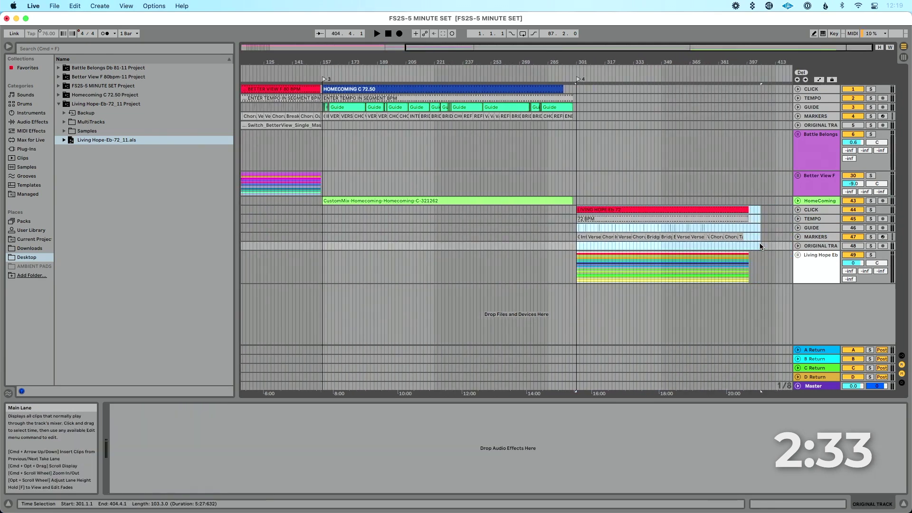
pyautogui.press('super+x')
pyautogui.click(620, 90)
pyautogui.press('Home')
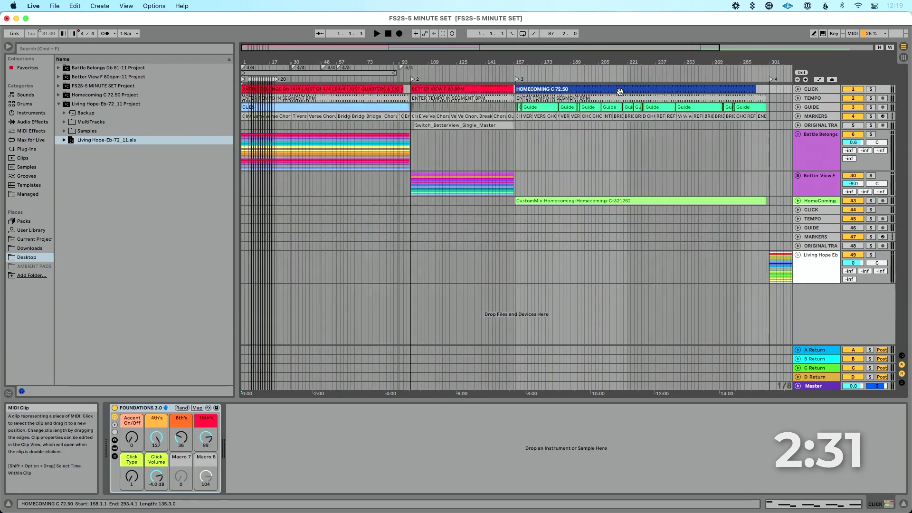
# Delete the emptied Living Hope CLICK-to-ORIGINAL TRACK tracks
pyautogui.hscroll(10, 517, 228)
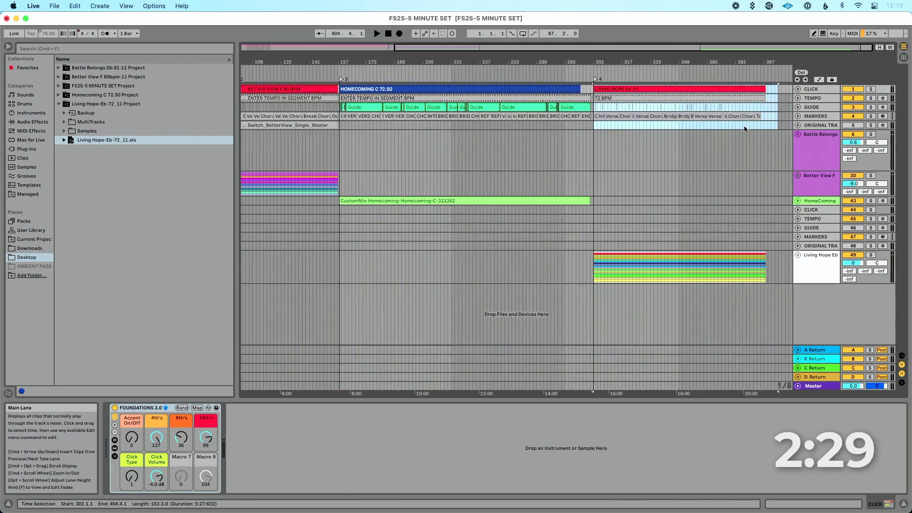
pyautogui.click(817, 209)
pyautogui.keyDown('shift'); pyautogui.click(815, 246); pyautogui.keyUp('shift')
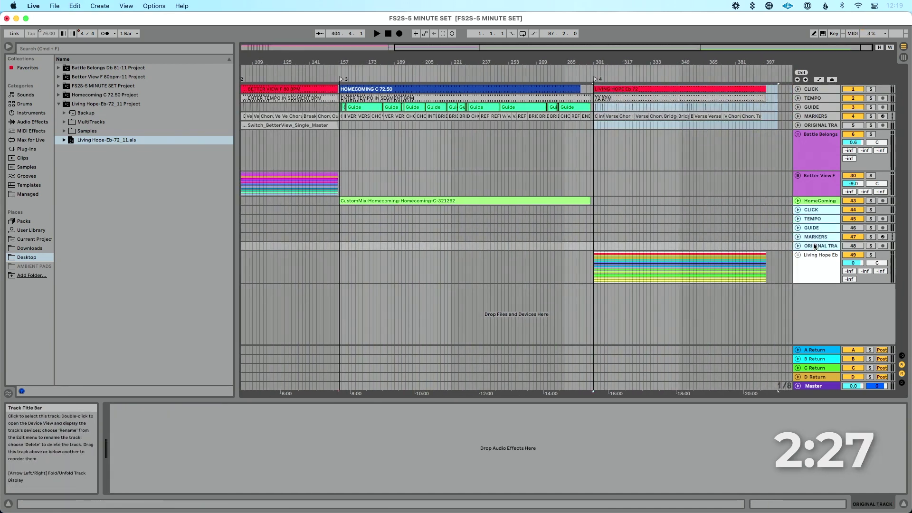
pyautogui.press('Delete')
# Delete the extra locators inside the first song and loop up to bar 20
pyautogui.moveTo(604, 54); pyautogui.dragTo(605, 42)
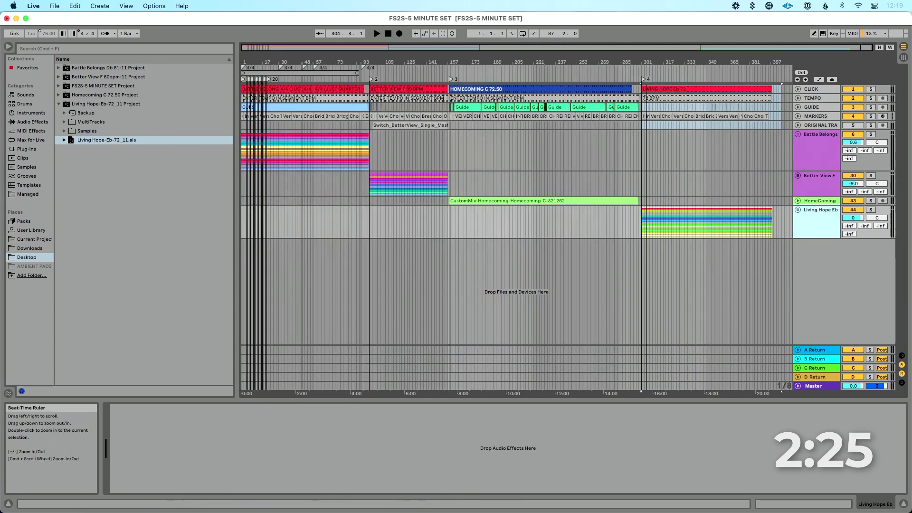
pyautogui.click(268, 81)
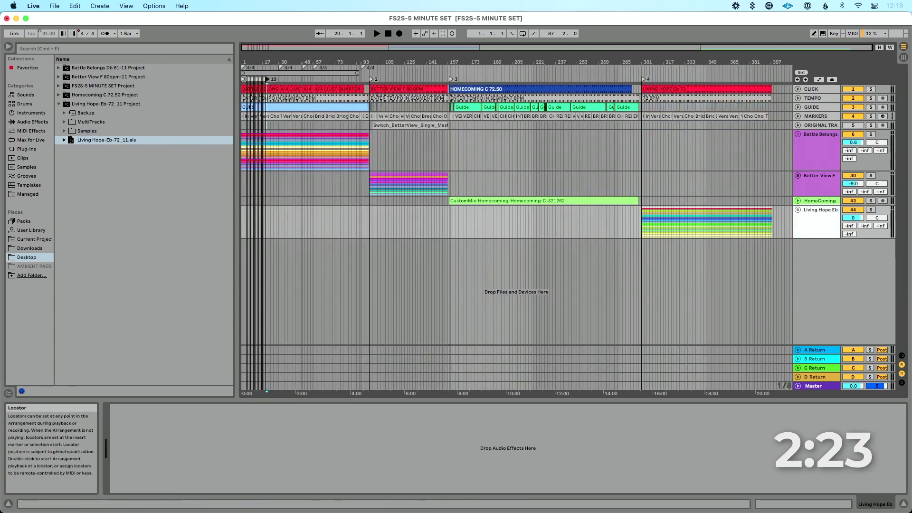
pyautogui.press('Delete')
pyautogui.press('Delete')
pyautogui.press('Delete')
pyautogui.press('Delete')
pyautogui.press('Delete')
pyautogui.press('Delete')
pyautogui.press('Delete')
pyautogui.press('Delete')
pyautogui.press('Delete')
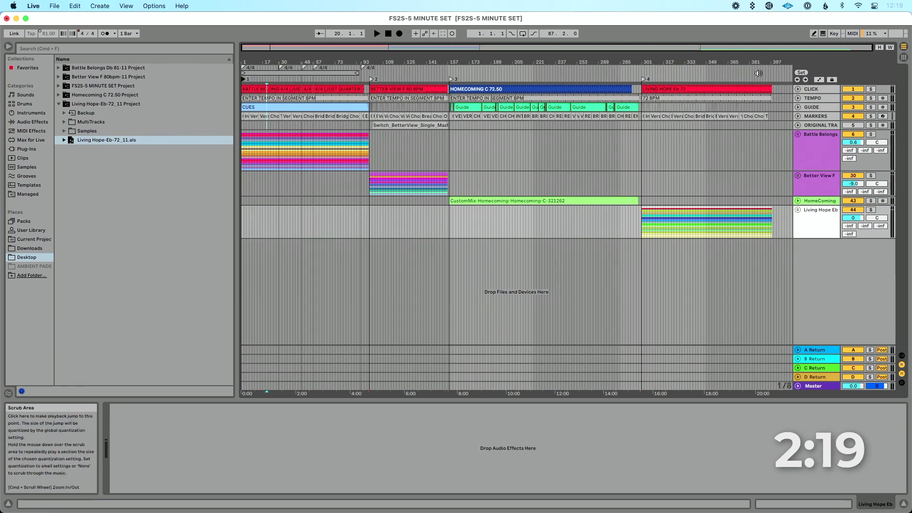
pyautogui.press('super+l')
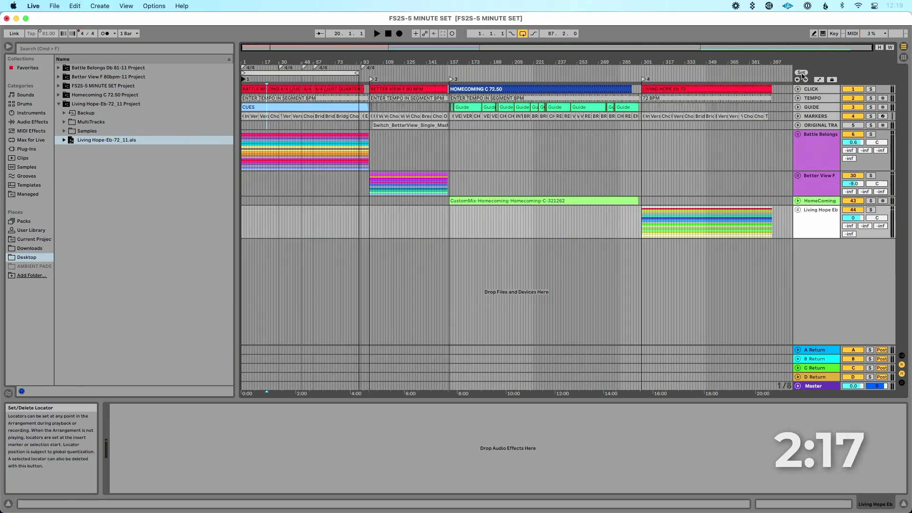
# Assign the I key to adding a locator in Key Map mode, then exit
pyautogui.press('super+k')
pyautogui.press('i')
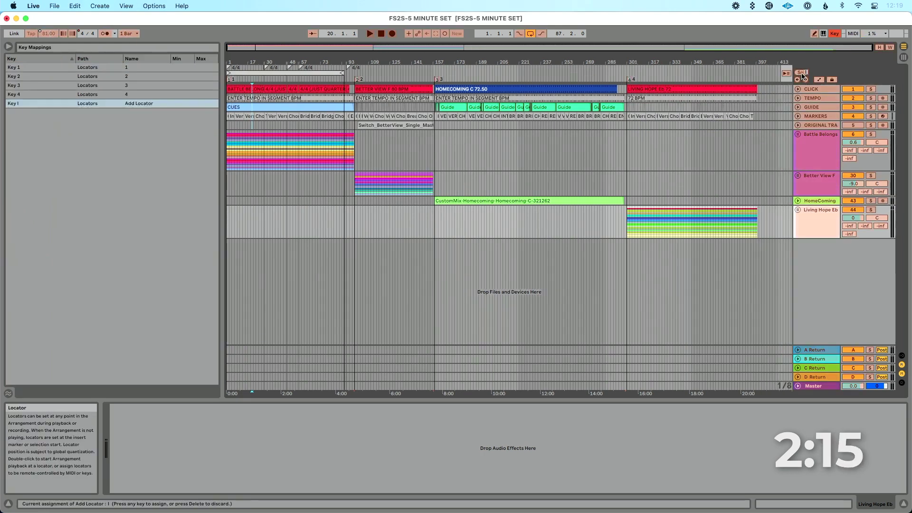
pyautogui.press('super+k')
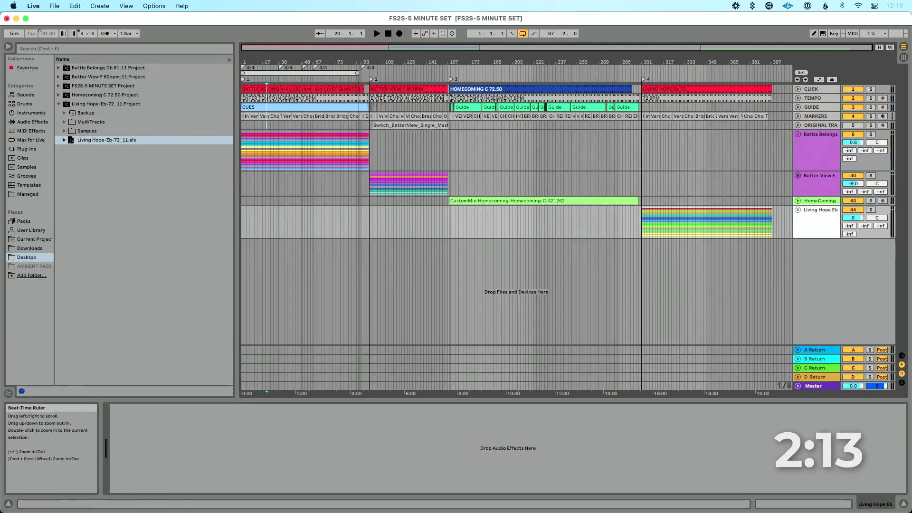
pyautogui.moveTo(249, 58); pyautogui.dragTo(242, 59)
# Add locators for the first song's Intro, Verse cues and the Bridge at bar 57
pyautogui.click(258, 116)
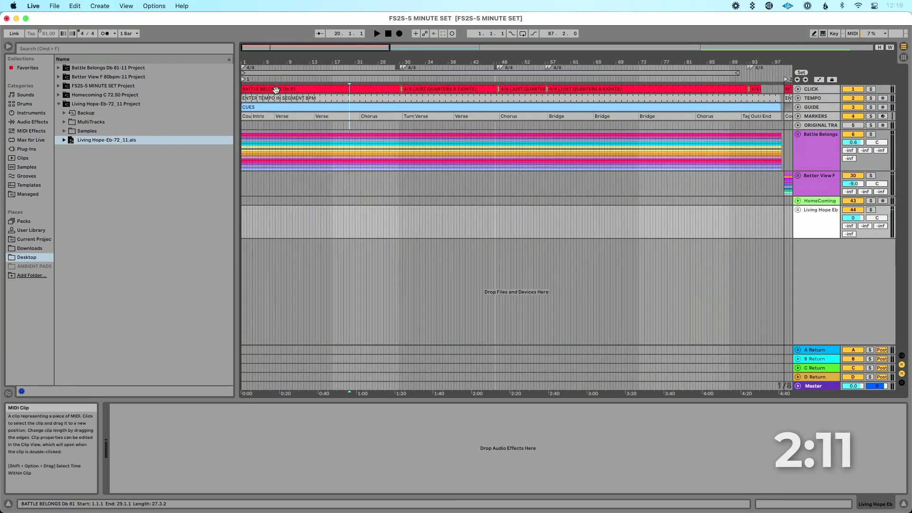
pyautogui.press('i')
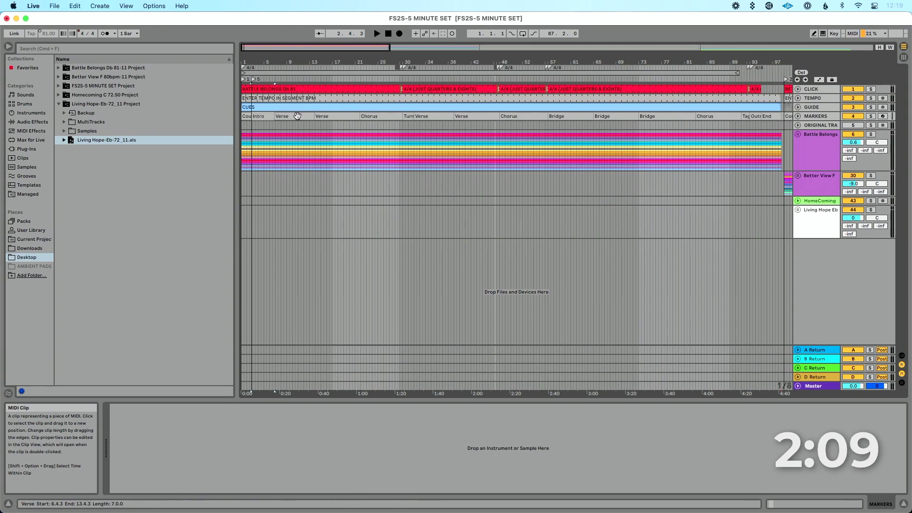
pyautogui.click(334, 117)
pyautogui.press('i')
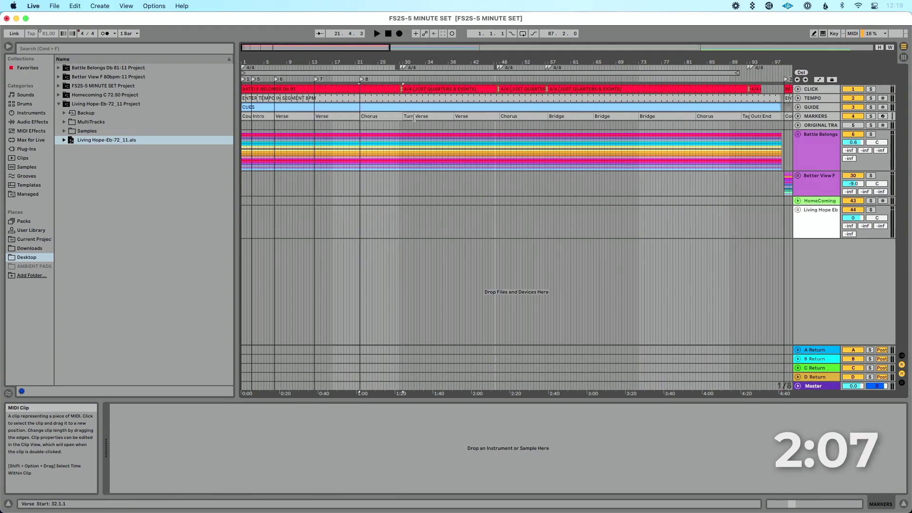
pyautogui.click(427, 117)
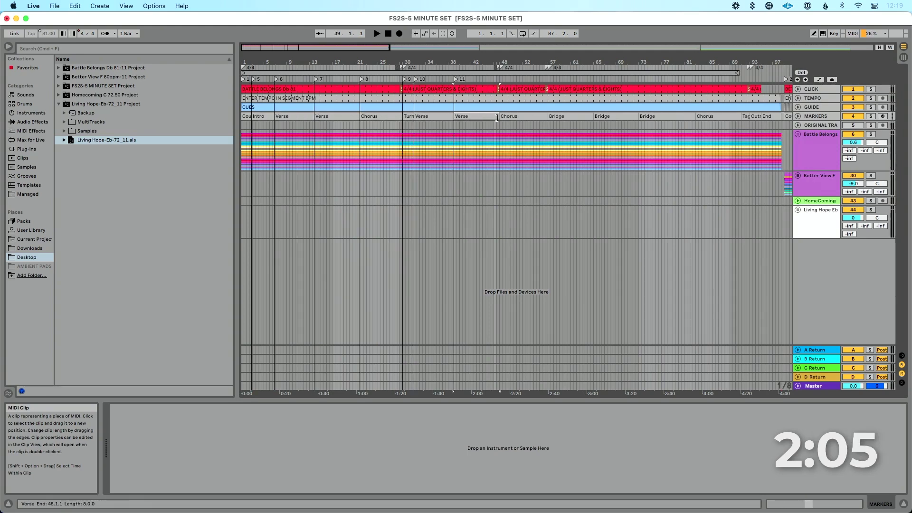
pyautogui.click(554, 116)
pyautogui.press('i')
pyautogui.hscroll(3, 545, 115)
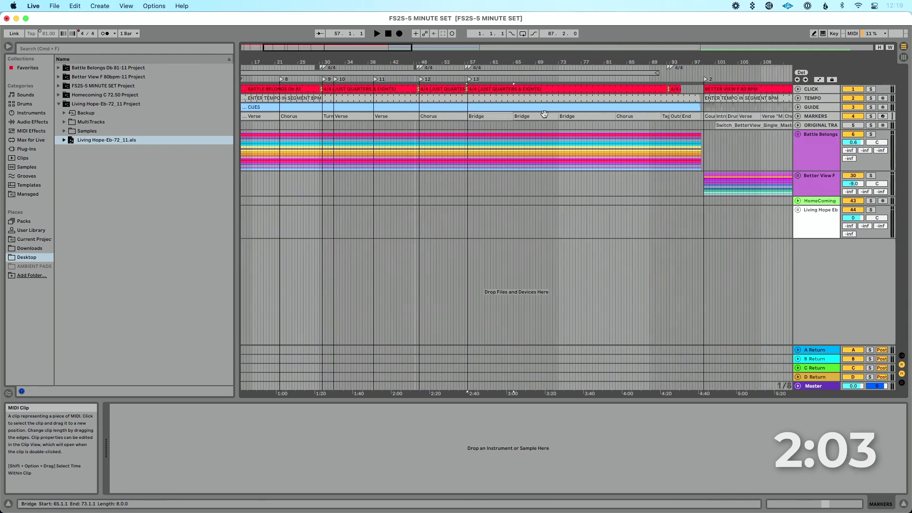
# Add locators for the first song's third Bridge, Chorus, Tag, Outro and End cues
pyautogui.click(576, 115)
pyautogui.press('i')
pyautogui.click(625, 116)
pyautogui.press('i')
pyautogui.click(671, 117)
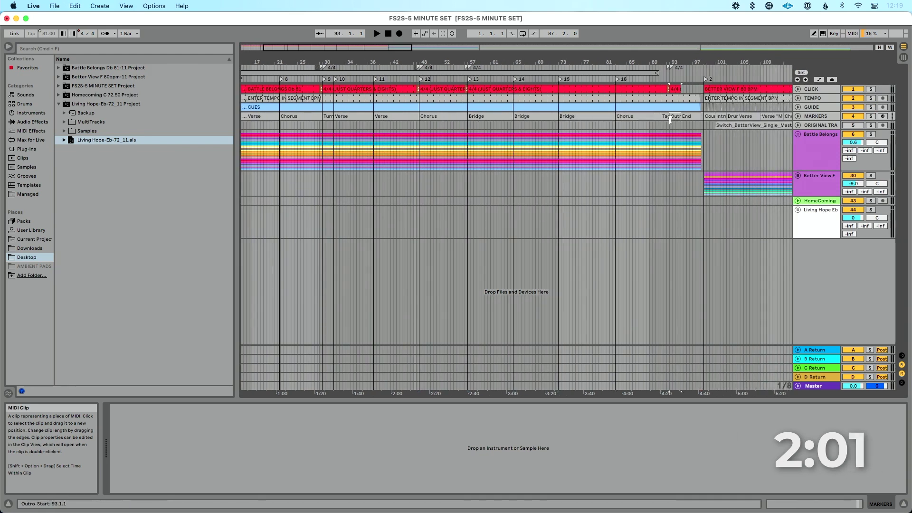
pyautogui.click(667, 117)
pyautogui.press('i')
pyautogui.press('i')
pyautogui.click(687, 116)
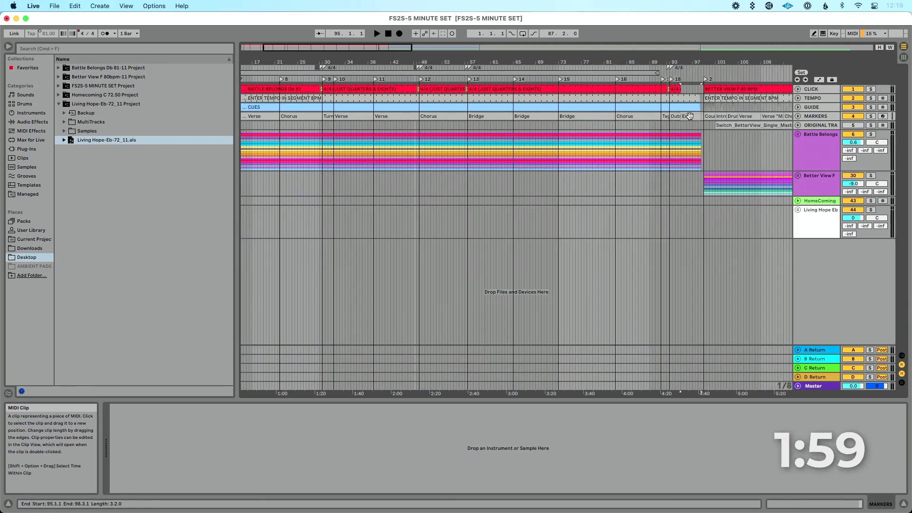
pyautogui.press('i')
pyautogui.hscroll(4, 687, 116)
# Add locators for the second song's Intro, Verse, Verse 2 at bar 113, Chorus and Outro
pyautogui.press('i')
pyautogui.click(640, 116)
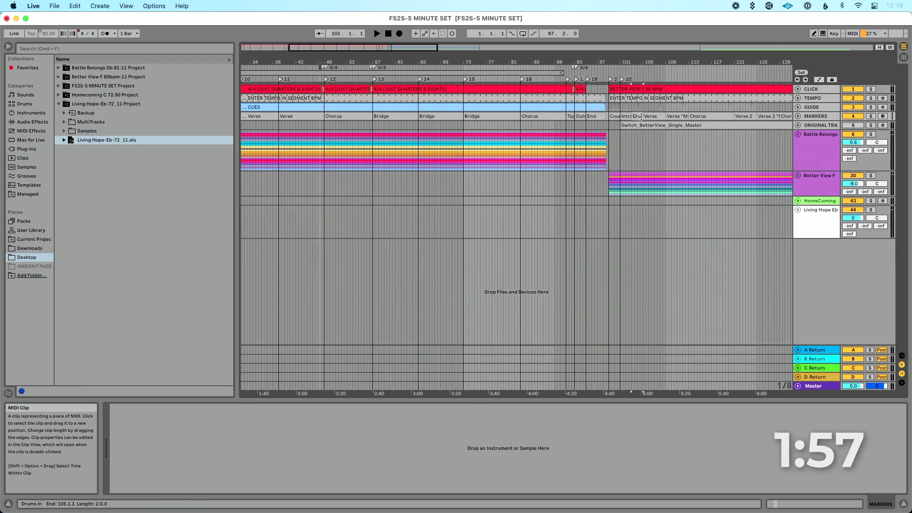
pyautogui.press('i')
pyautogui.click(661, 116)
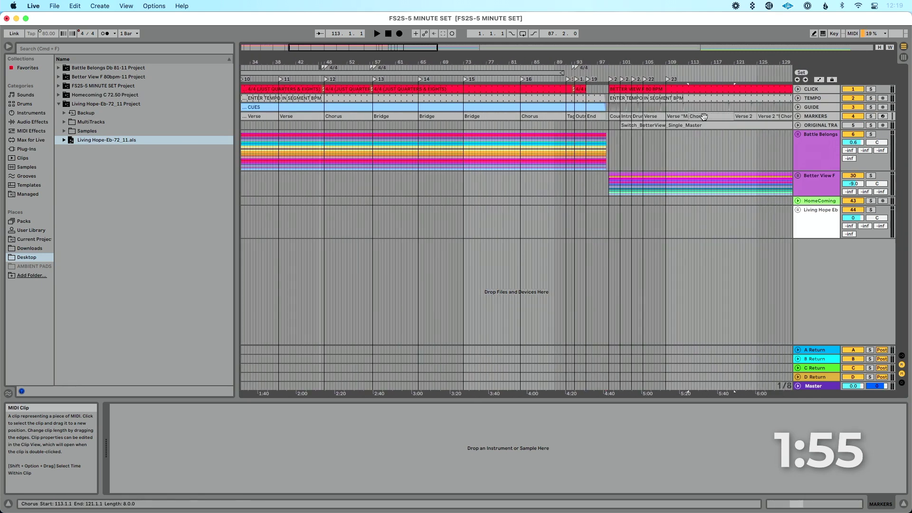
pyautogui.press('i')
pyautogui.hscroll(4, 703, 117)
pyautogui.click(541, 116)
pyautogui.press('i')
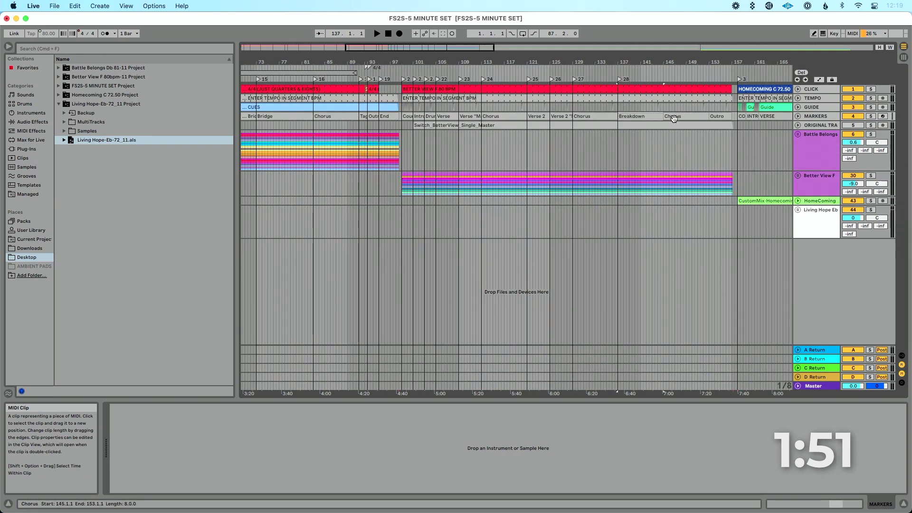
pyautogui.click(674, 118)
pyautogui.click(718, 116)
pyautogui.hscroll(10, 557, 114)
# Mark the third song's INTRO, VERSE, VERSE 2, CHORUS and VERSE 3 cues
pyautogui.click(537, 116)
pyautogui.press('l')
pyautogui.click(559, 116)
pyautogui.press('l')
pyautogui.click(591, 117)
pyautogui.press('l')
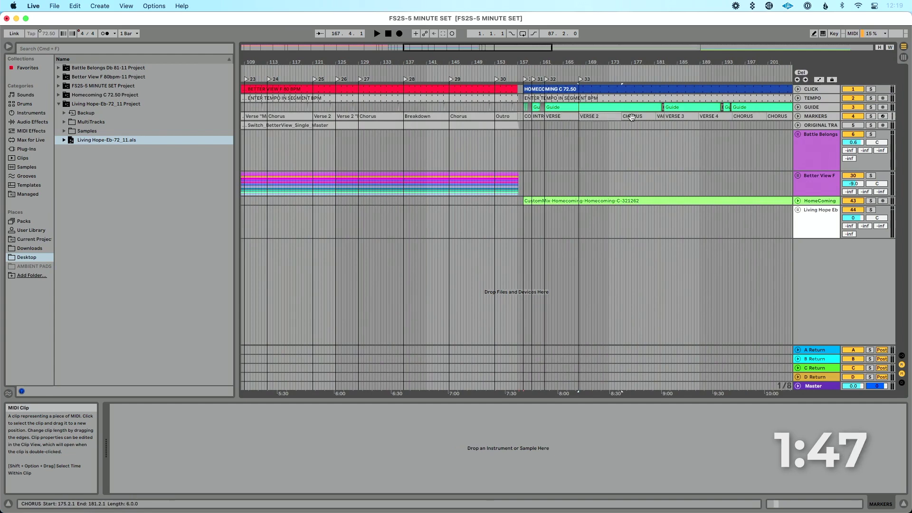
pyautogui.click(632, 117)
pyautogui.click(673, 117)
pyautogui.hscroll(3, 670, 118)
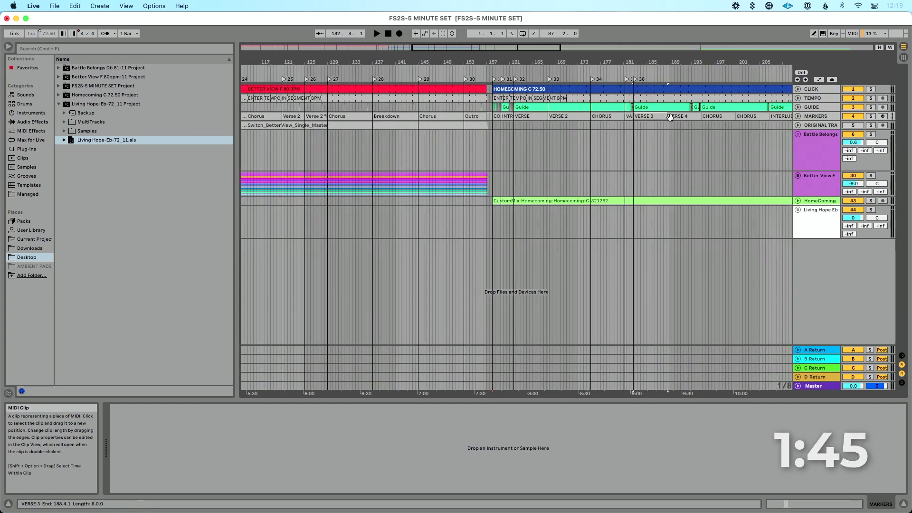
pyautogui.hscroll(10, 670, 117)
# Mark the third song's VERSE 4, CHORUS cues, INTERLUDE, BRIDGE 1–3 and REFRAIN cues
pyautogui.click(565, 116)
pyautogui.click(600, 117)
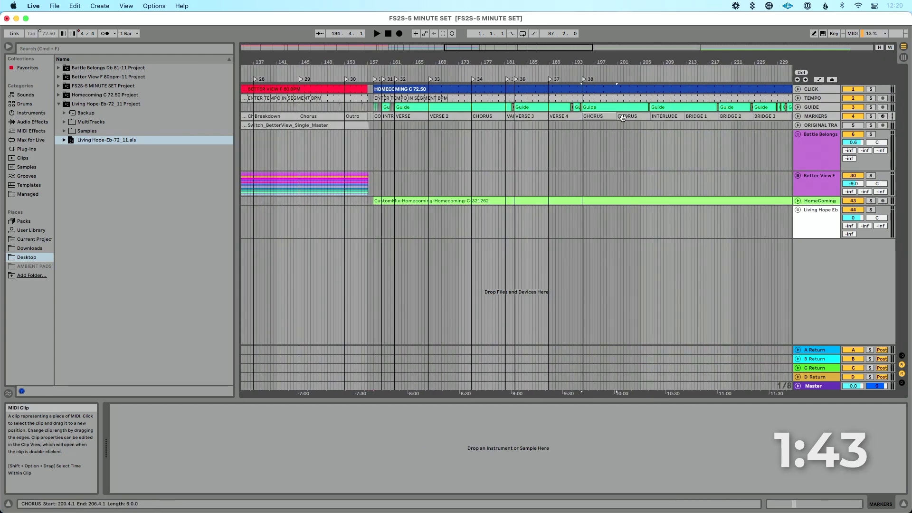
pyautogui.click(623, 117)
pyautogui.click(665, 117)
pyautogui.click(690, 116)
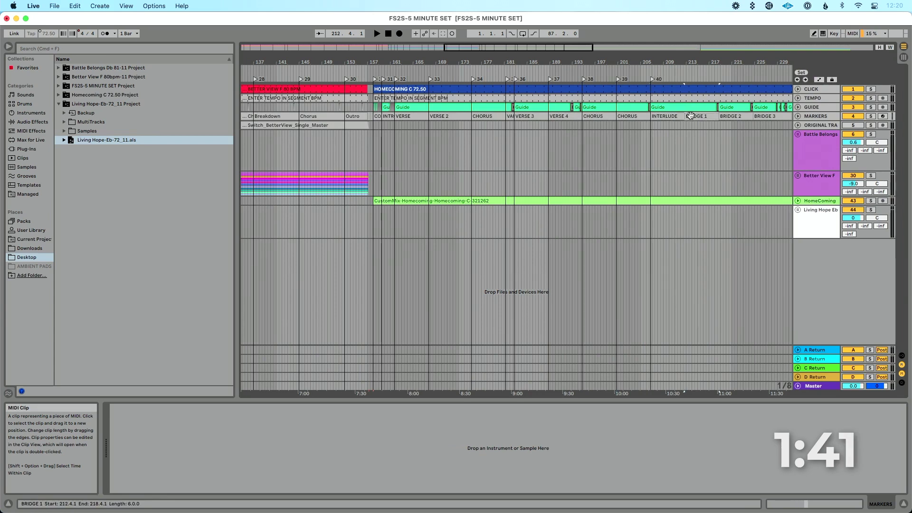
pyautogui.hscroll(8, 690, 116)
pyautogui.click(635, 116)
pyautogui.click(665, 116)
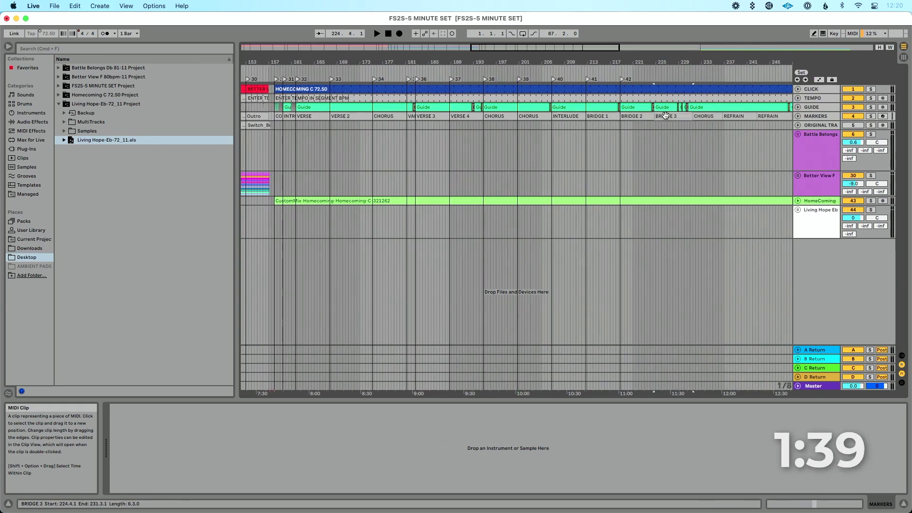
pyautogui.hscroll(12, 666, 116)
pyautogui.click(588, 116)
pyautogui.click(610, 117)
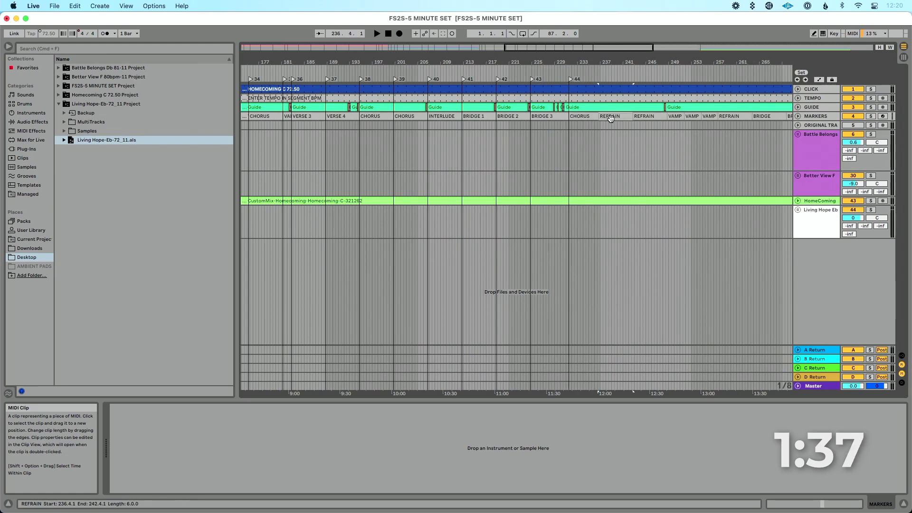
pyautogui.click(645, 116)
pyautogui.hscroll(8, 645, 117)
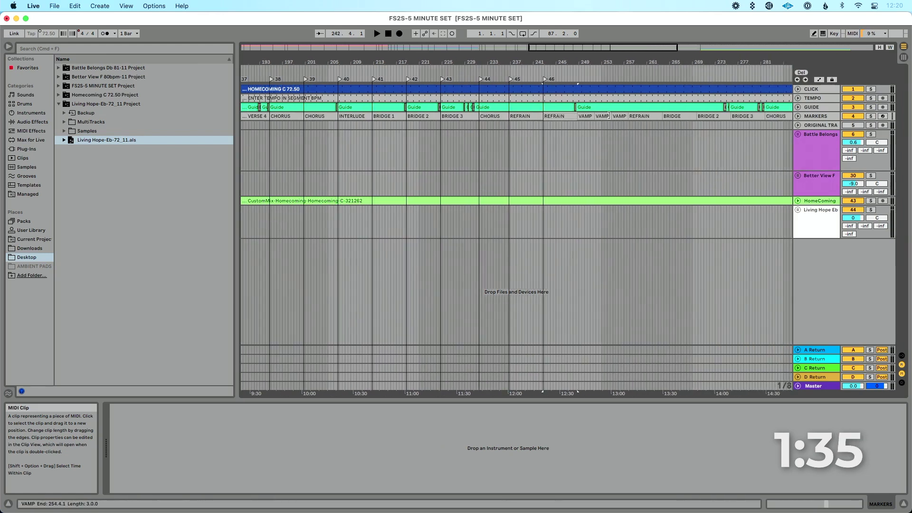
# Mark the third song's two VAMPs, REFRAIN, BRIDGE 1–3, CHORUS, REFRAIN and ENDING cues
pyautogui.click(603, 116)
pyautogui.click(620, 117)
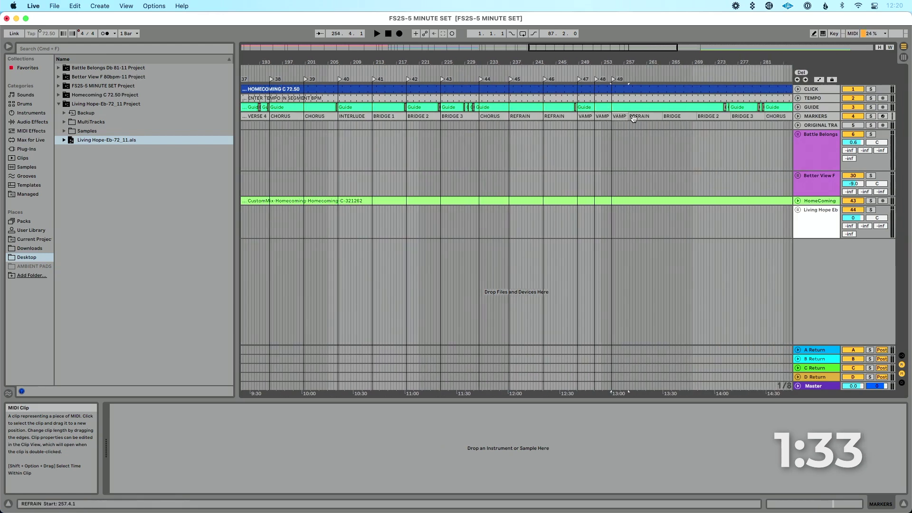
pyautogui.click(646, 118)
pyautogui.click(672, 117)
pyautogui.click(708, 116)
pyautogui.hscroll(15, 708, 117)
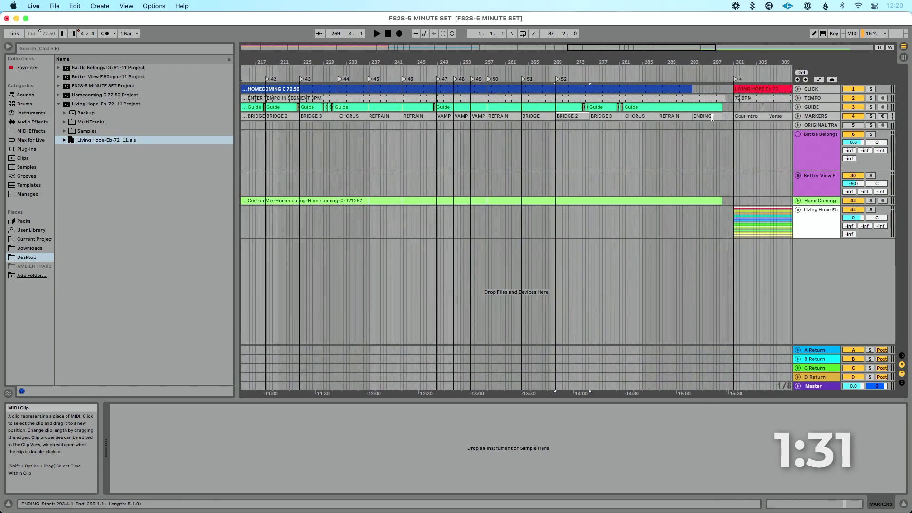
pyautogui.click(573, 116)
pyautogui.click(606, 117)
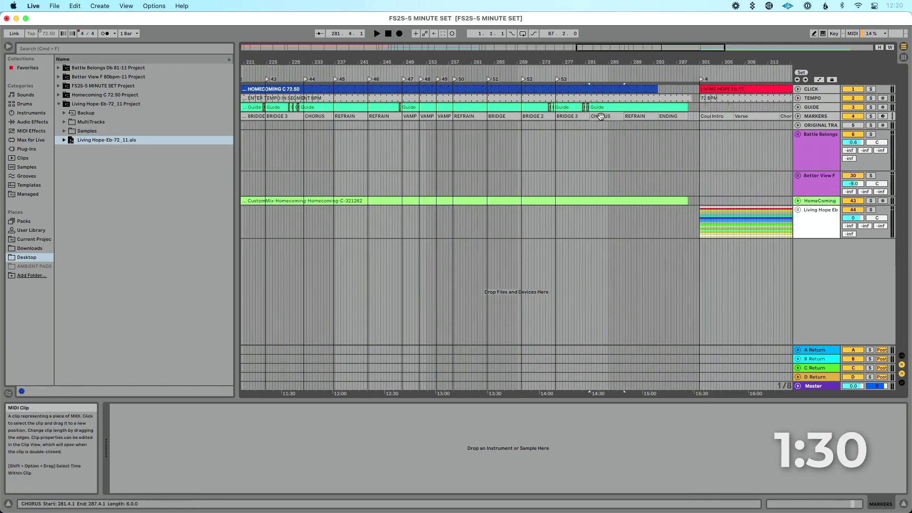
pyautogui.click(640, 118)
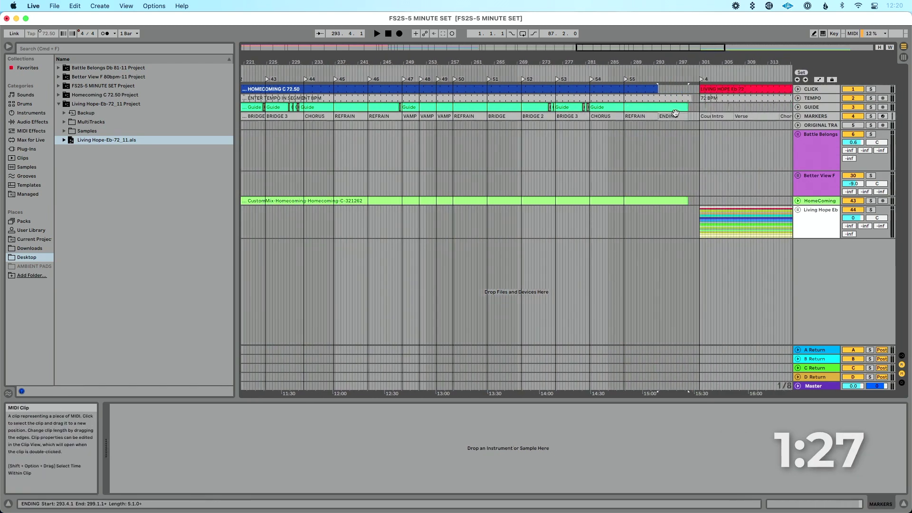
pyautogui.click(667, 116)
pyautogui.hscroll(18, 676, 112)
# Mark the fourth song's Intro, Verse, Chorus, interlude, Verse 1, Chorus 2, Bridges, break and Verse 2
pyautogui.click(441, 116)
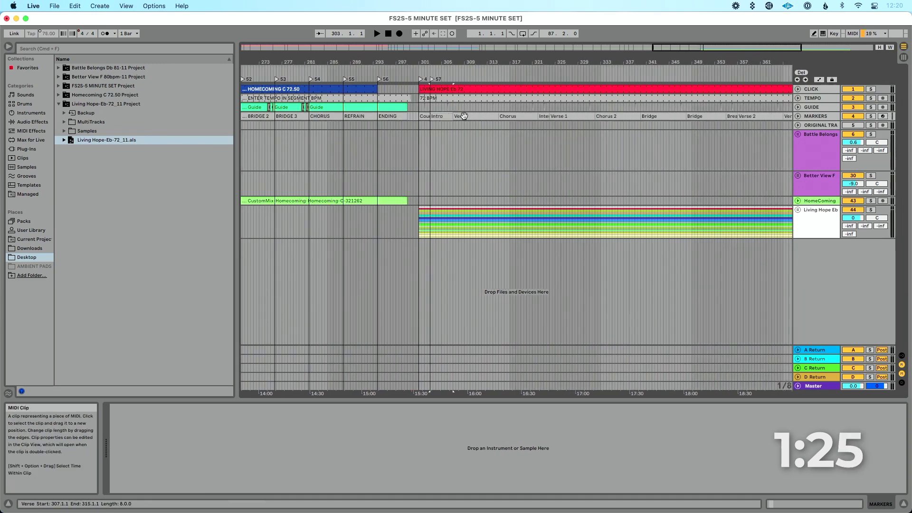
pyautogui.click(487, 116)
pyautogui.click(506, 116)
pyautogui.hscroll(8, 499, 117)
pyautogui.click(491, 117)
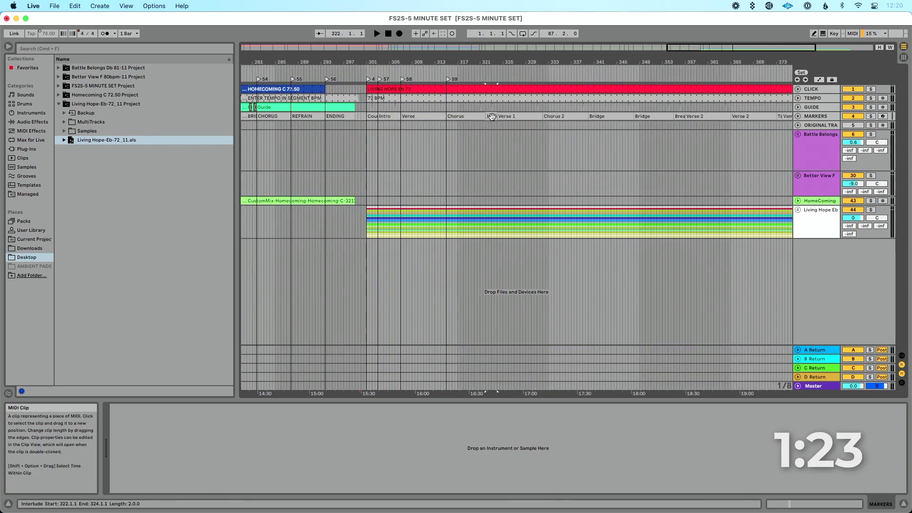
pyautogui.click(520, 117)
pyautogui.click(566, 117)
pyautogui.click(609, 117)
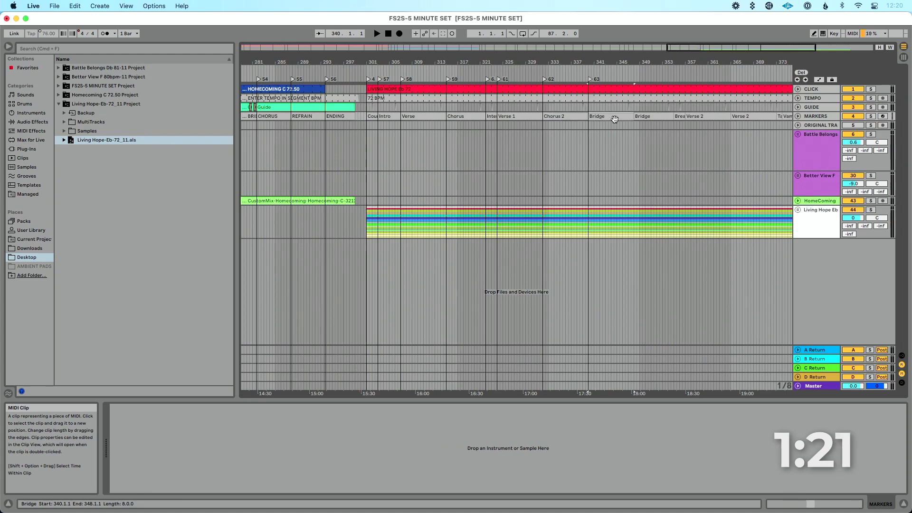
pyautogui.click(650, 117)
pyautogui.click(679, 117)
pyautogui.click(705, 117)
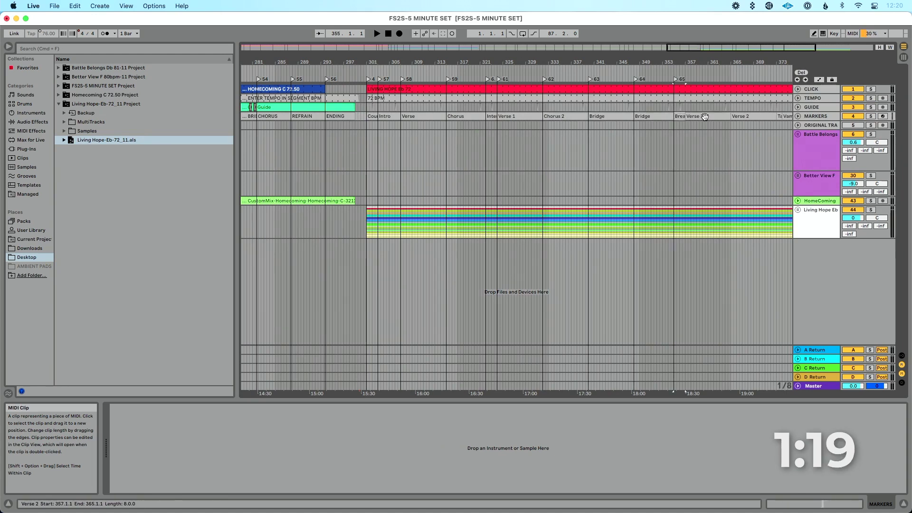
# Mark the fourth song's remaining cues through the closing Tag, then zoom out to the whole set
pyautogui.hscroll(10, 703, 117)
pyautogui.click(670, 117)
pyautogui.hscroll(10, 617, 117)
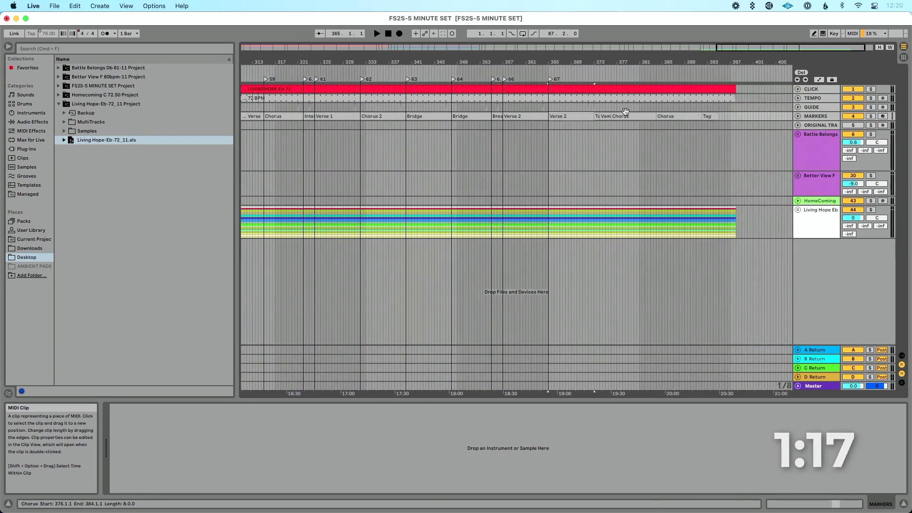
pyautogui.click(597, 116)
pyautogui.click(604, 116)
pyautogui.click(622, 115)
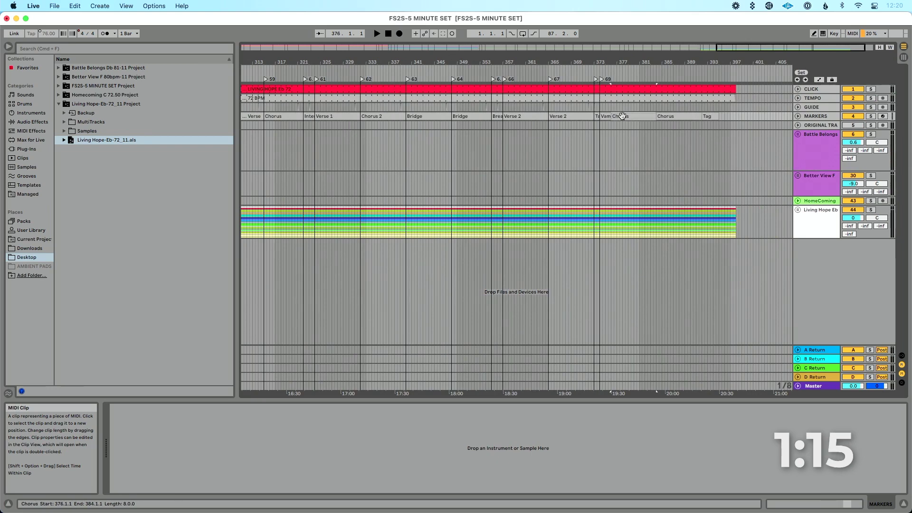
pyautogui.click(666, 116)
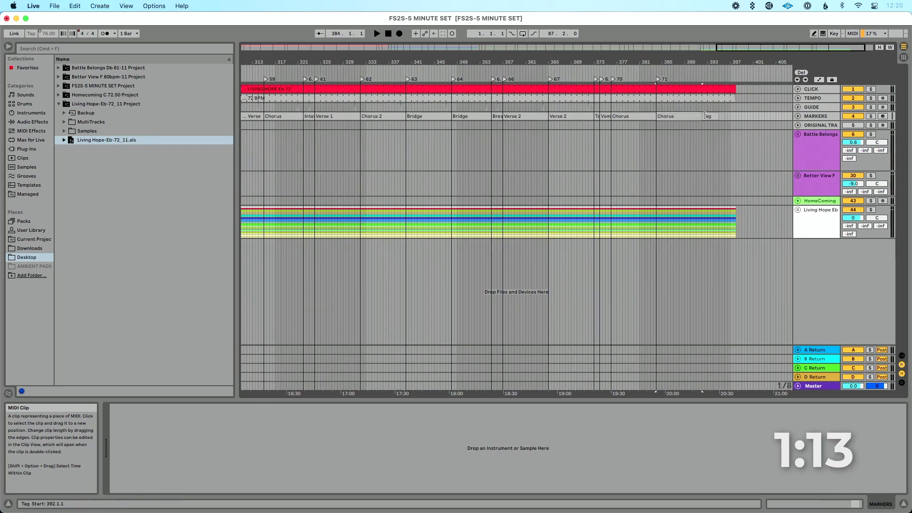
pyautogui.click(709, 117)
pyautogui.press('w')
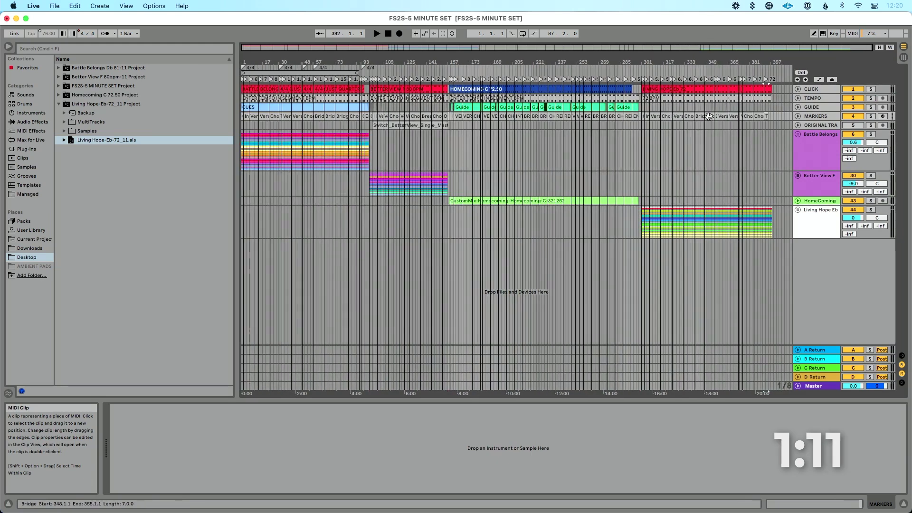
# Colour the Battle Belongs track, its clips and its guide-track cue clips pink
pyautogui.rightClick(806, 140)
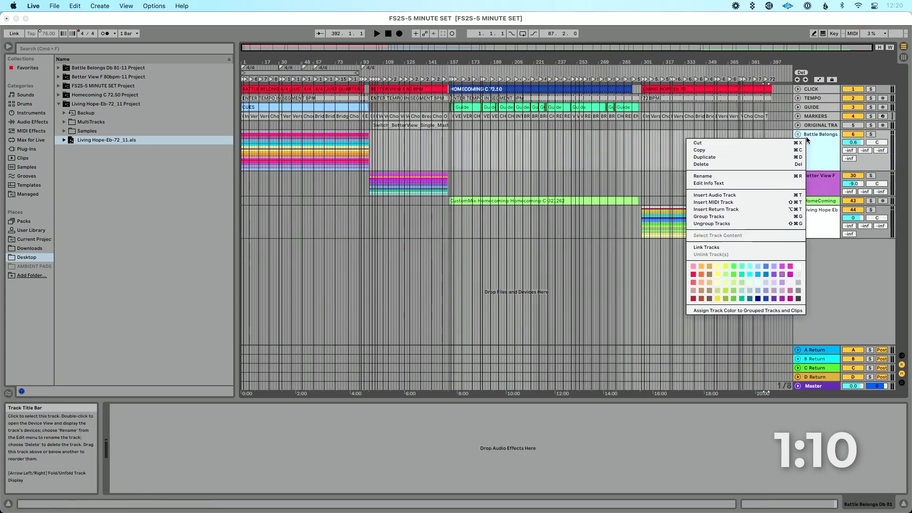
pyautogui.click(697, 265)
pyautogui.rightClick(818, 140)
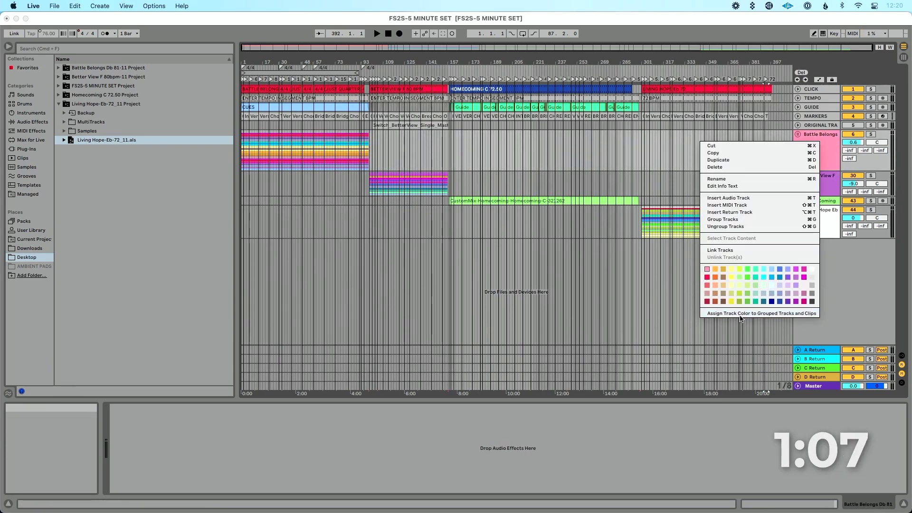
pyautogui.click(742, 316)
pyautogui.moveTo(336, 61); pyautogui.dragTo(493, 60)
pyautogui.click(573, 116)
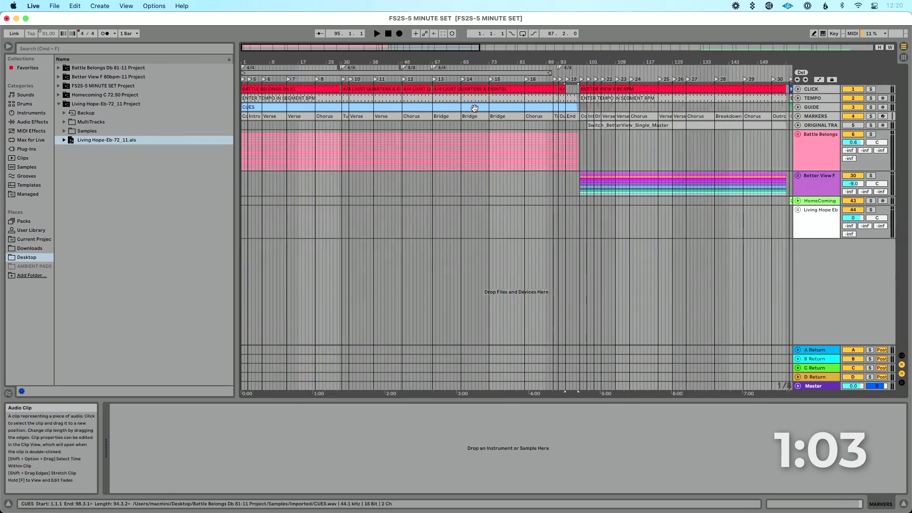
pyautogui.rightClick(251, 90)
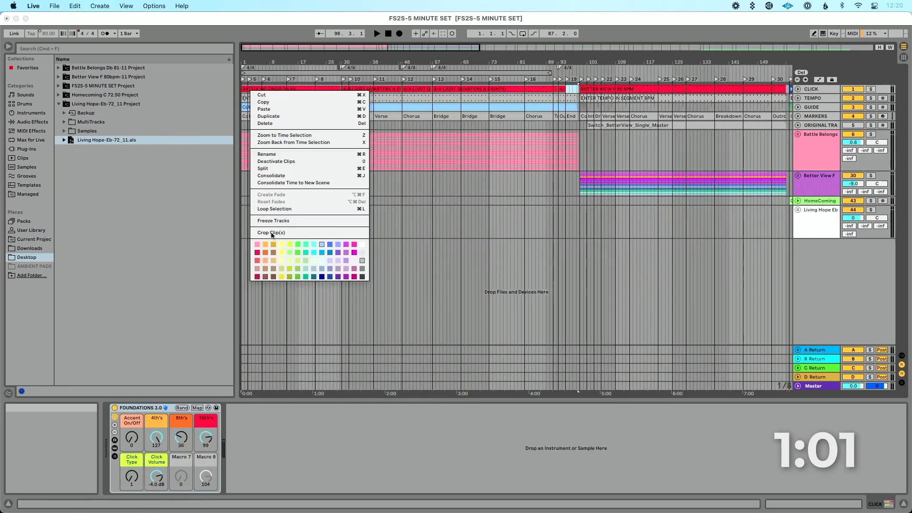
pyautogui.click(258, 244)
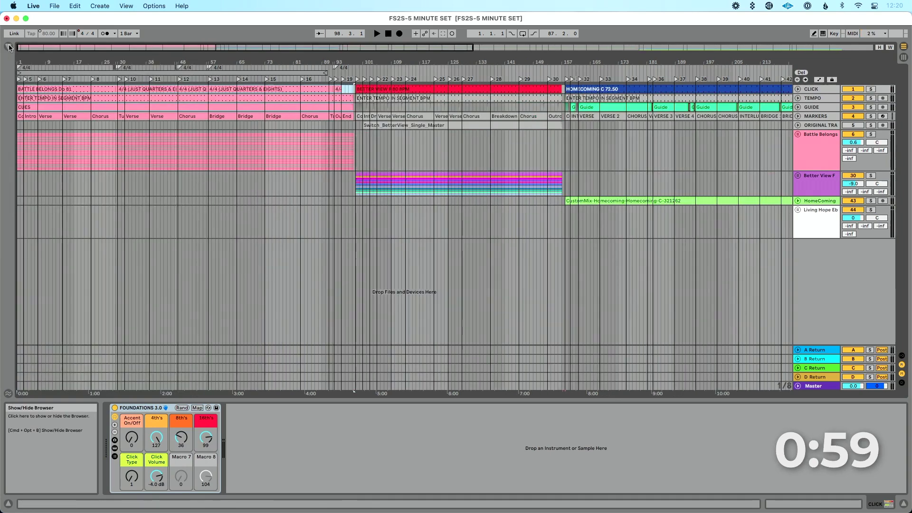
# Hide the browser and colour Better View F and its guide-track cue clips purple
pyautogui.press('super+alt+b')
pyautogui.rightClick(822, 186)
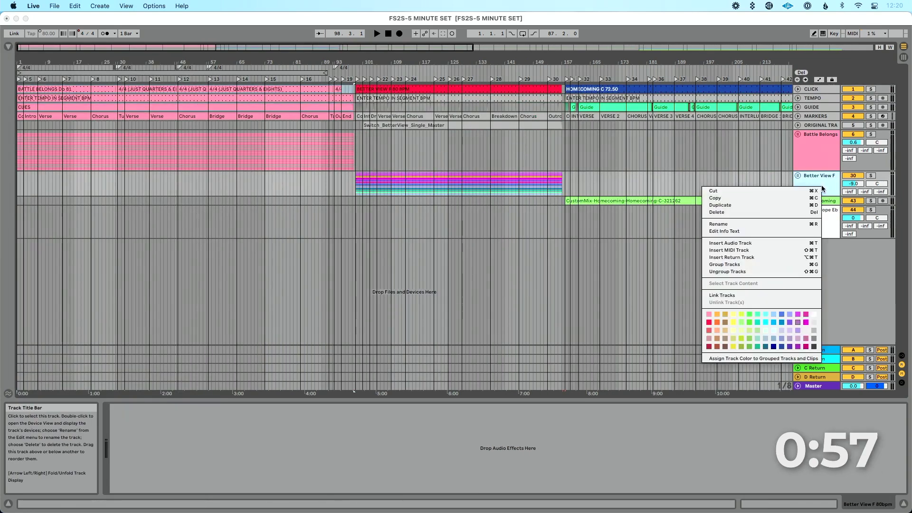
pyautogui.click(780, 330)
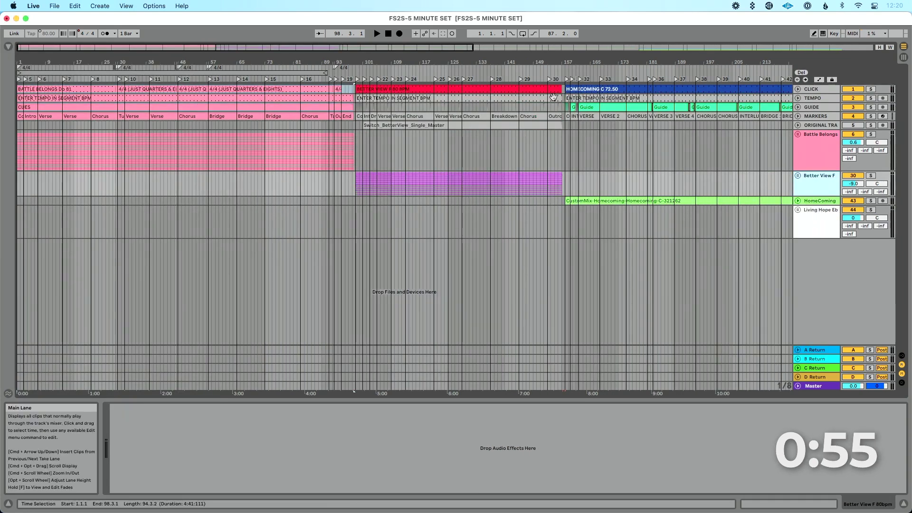
pyautogui.doubleClick(354, 391)
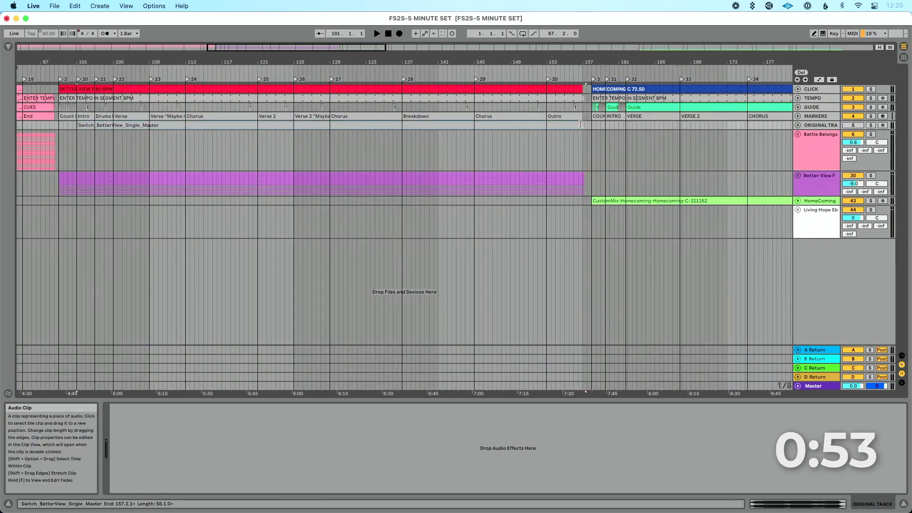
pyautogui.click(62, 89)
pyautogui.rightClick(64, 90)
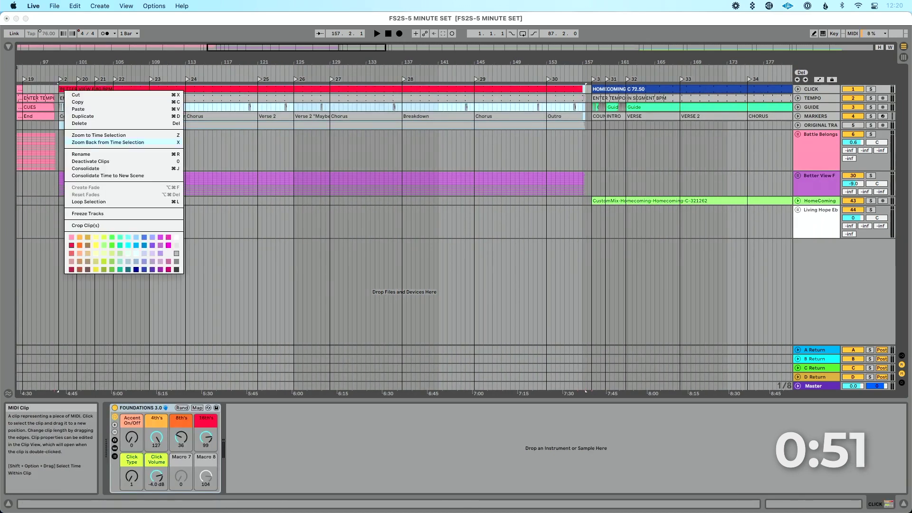
pyautogui.click(151, 245)
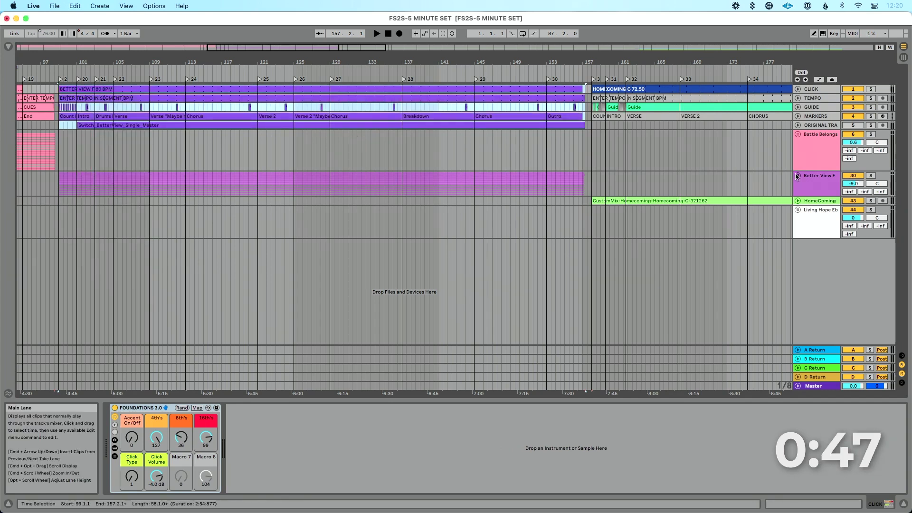
# Reapply purple to the Better View F track and its clips, then view the whole set
pyautogui.rightClick(819, 180)
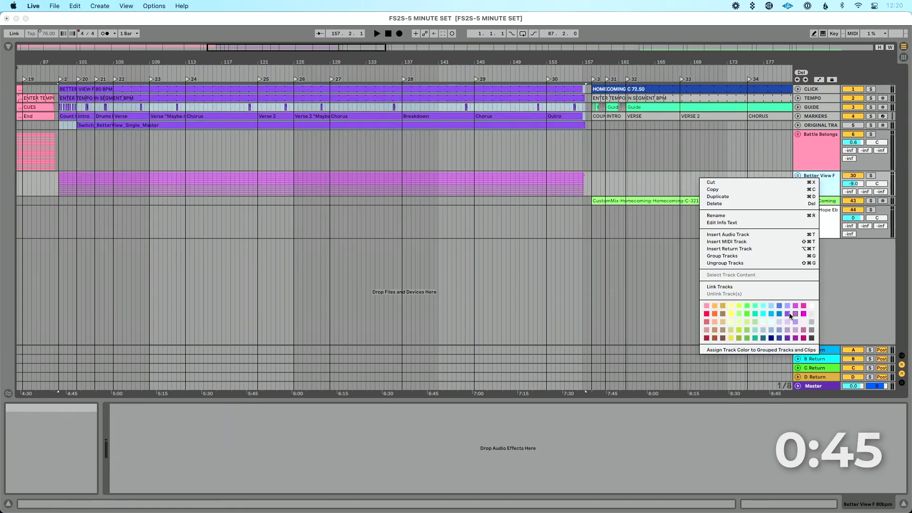
pyautogui.click(787, 314)
pyautogui.click(827, 159)
pyautogui.rightClick(832, 181)
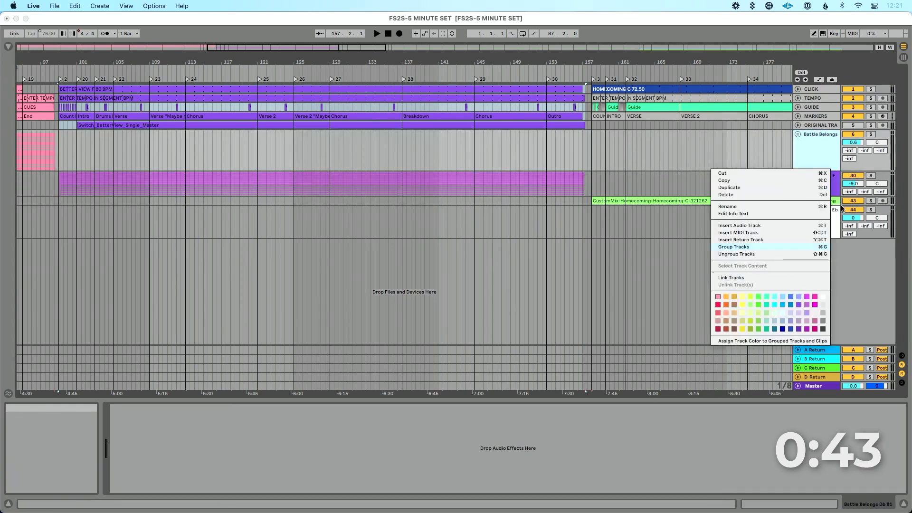
pyautogui.click(839, 179)
pyautogui.rightClick(824, 181)
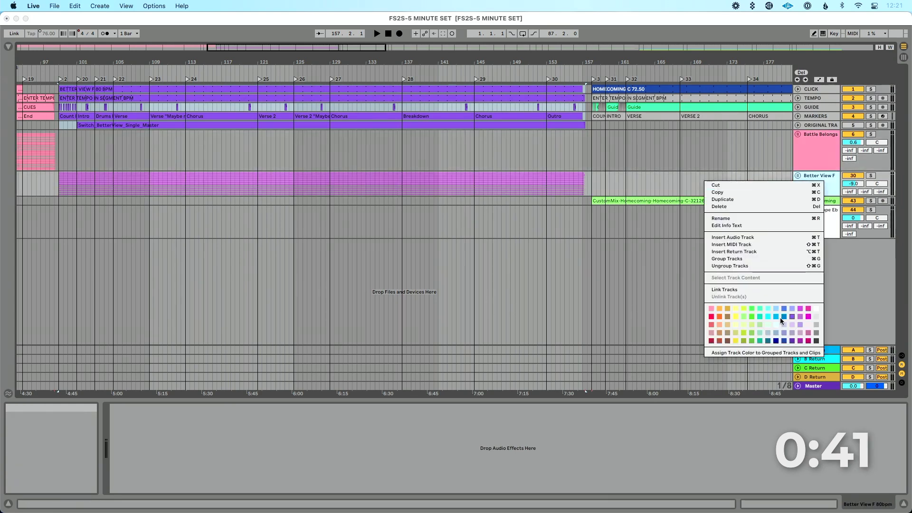
pyautogui.click(762, 346)
pyautogui.press('w')
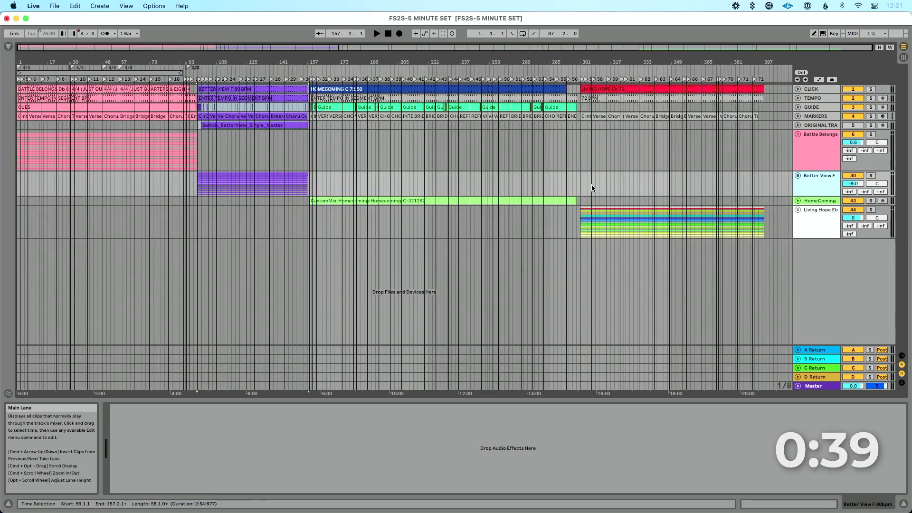
# Colour the HomeComing track, its clips and the HOMECOMING C 72.50 guide clips red
pyautogui.click(706, 201)
pyautogui.rightClick(705, 201)
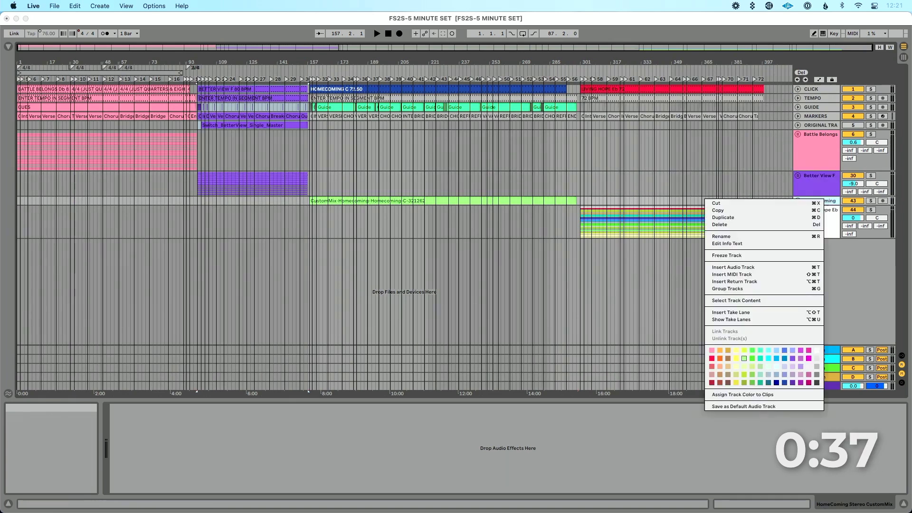
pyautogui.click(711, 359)
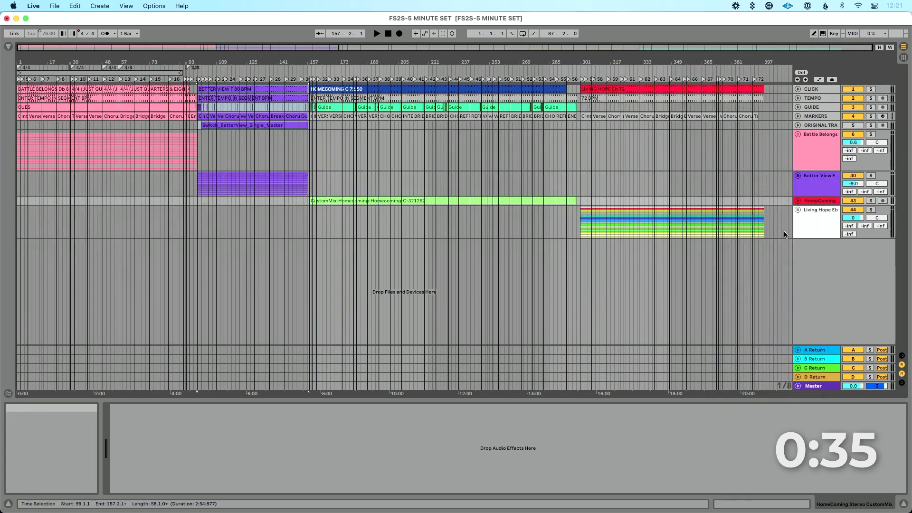
pyautogui.rightClick(694, 201)
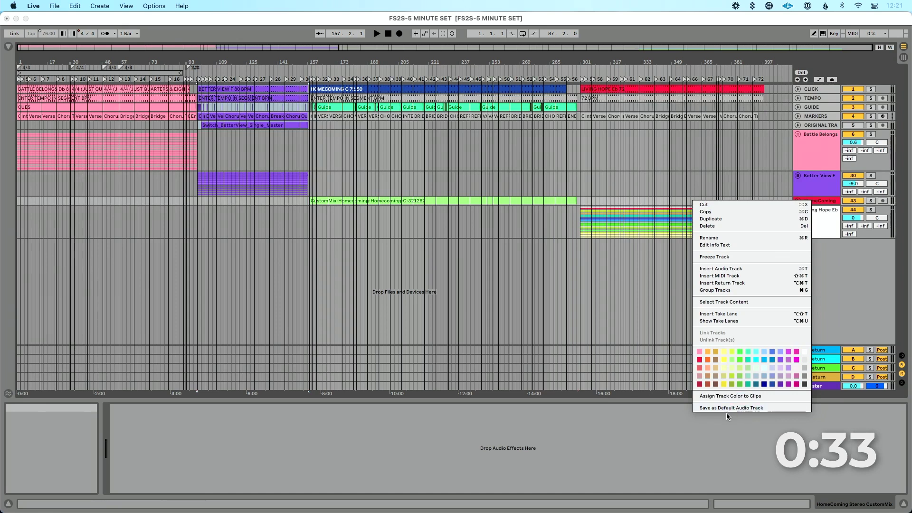
pyautogui.click(724, 399)
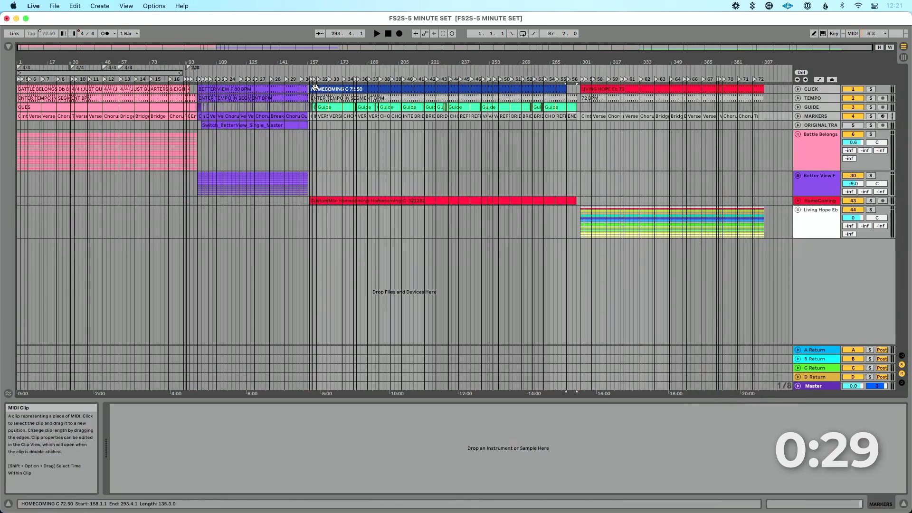
pyautogui.click(315, 87)
pyautogui.rightClick(315, 87)
pyautogui.click(324, 254)
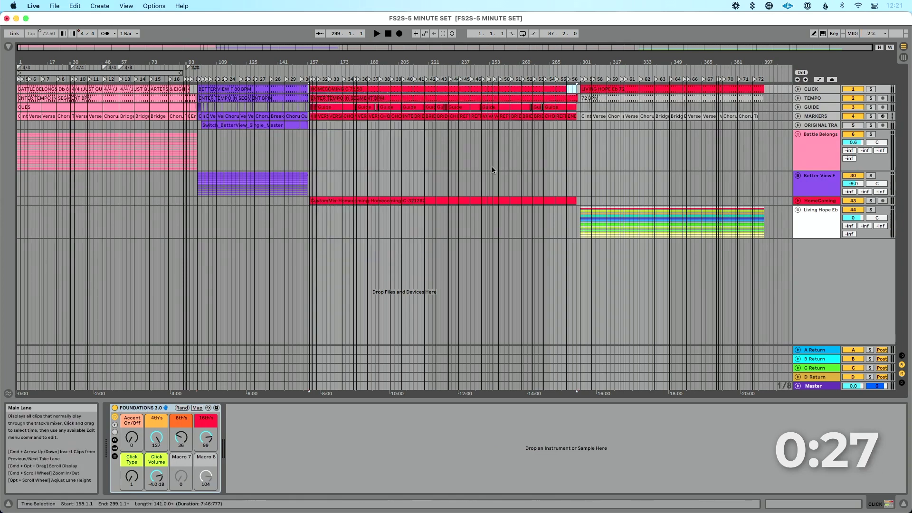
# Make Living Hope Eb's clips and its guide-track cue clips white, then zoom out
pyautogui.rightClick(814, 224)
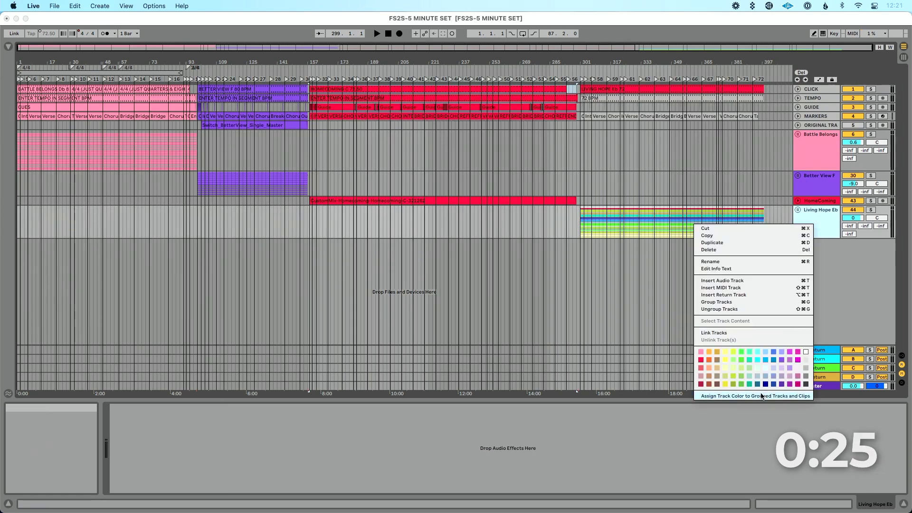
pyautogui.click(763, 395)
pyautogui.click(756, 116)
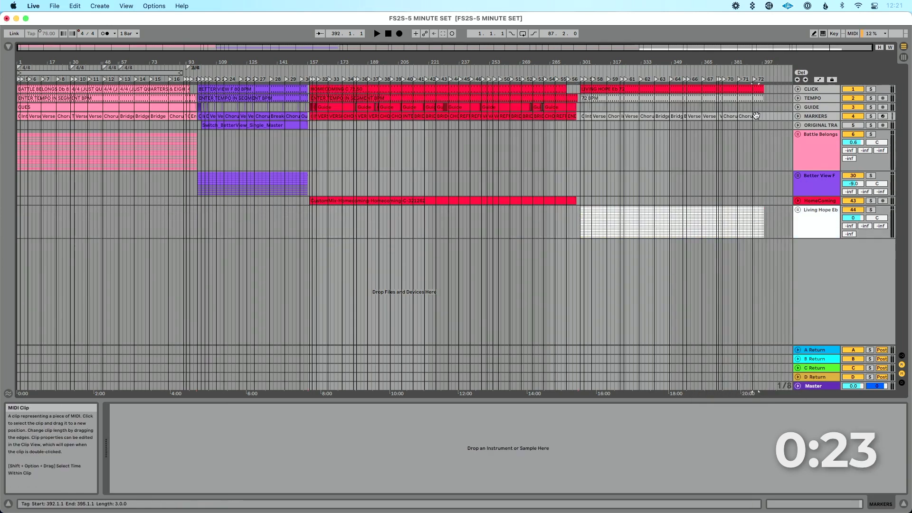
pyautogui.moveTo(726, 62); pyautogui.dragTo(658, 86)
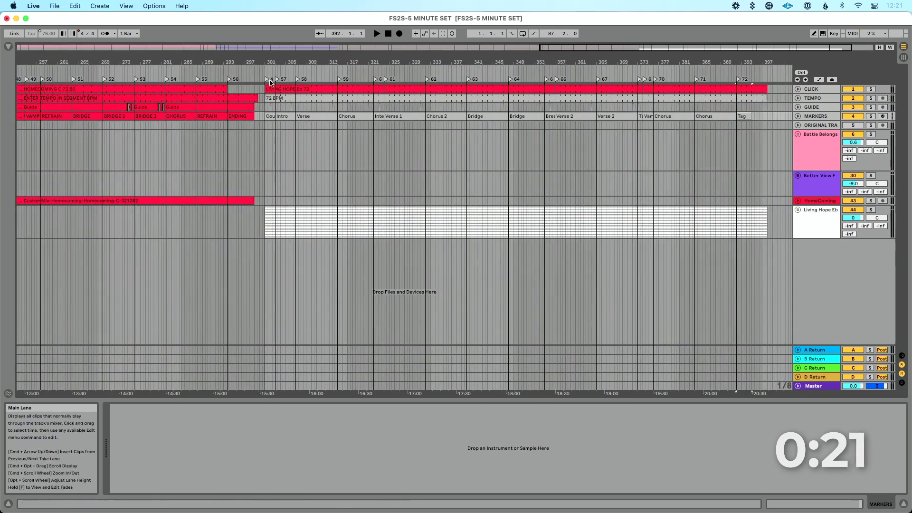
pyautogui.keyDown('shift'); pyautogui.click(269, 87); pyautogui.keyUp('shift')
pyautogui.rightClick(270, 88)
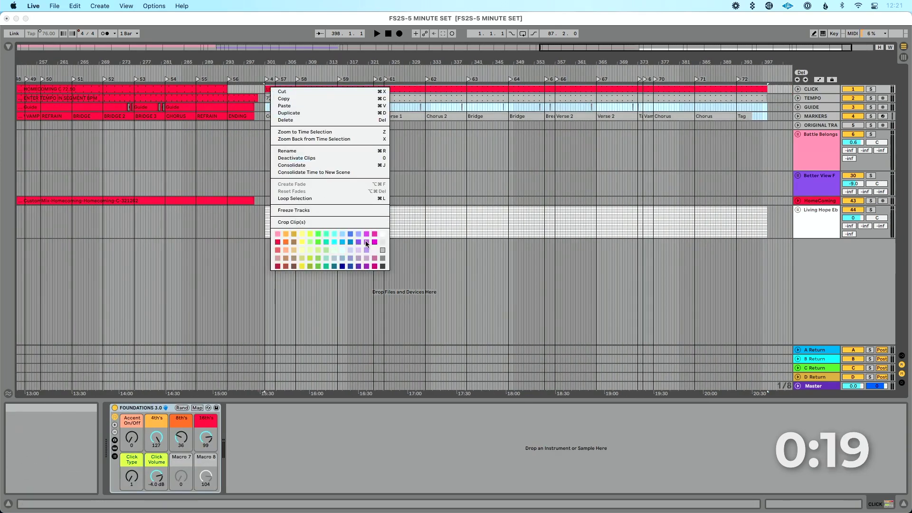
pyautogui.click(382, 234)
pyautogui.press('-')
pyautogui.press('-')
pyautogui.press('-')
pyautogui.press('-')
pyautogui.press('-')
pyautogui.press('-')
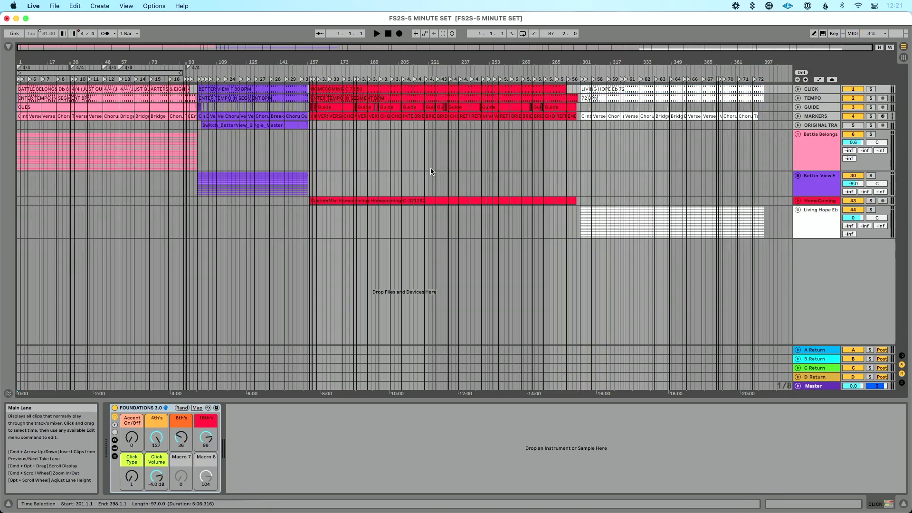
# Jump between the song locators to confirm the tempos 80, 72.50 and 76
pyautogui.press('2')
pyautogui.press('3')
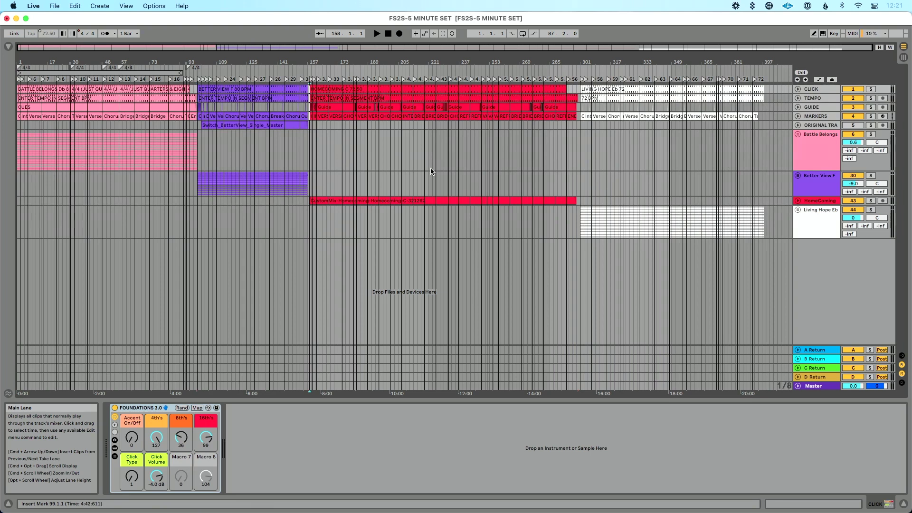
pyautogui.press('space')
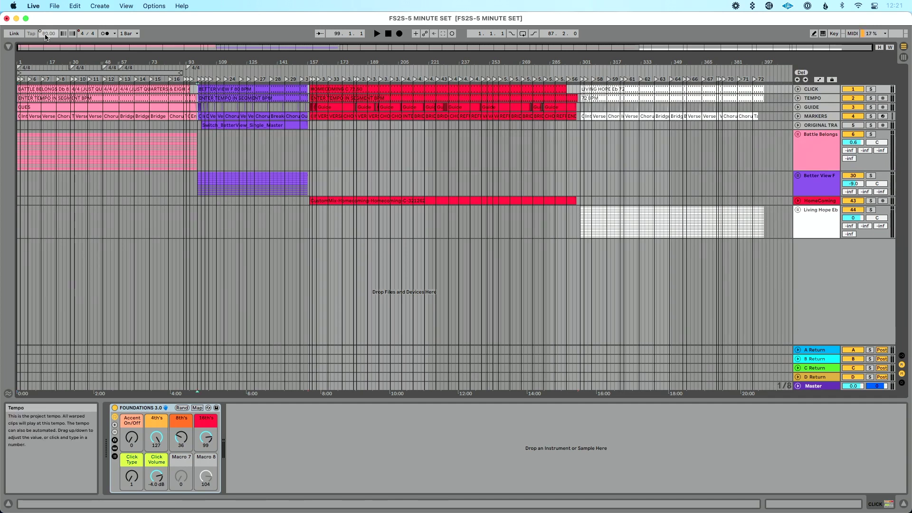
pyautogui.press('3')
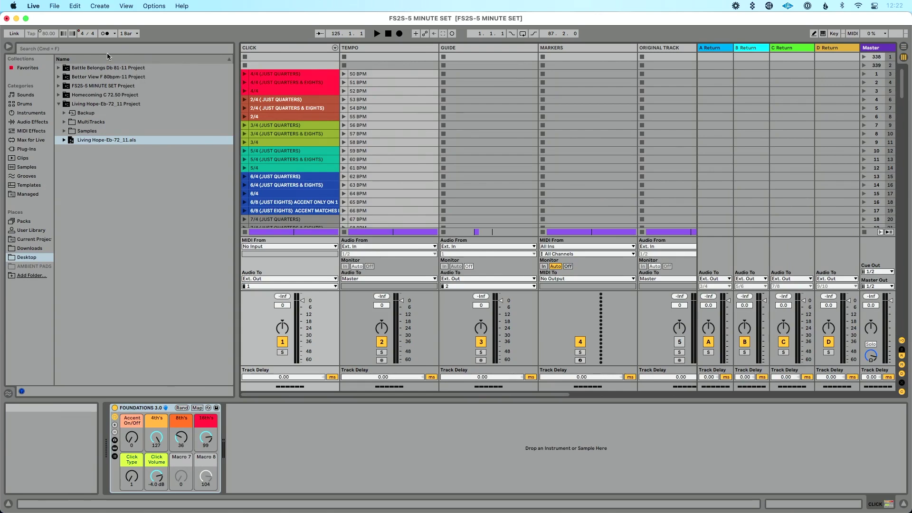
# Hide the browser and scroll the Session View across all song tracks and returns
pyautogui.click(9, 46)
pyautogui.hscroll(2, 573, 232)
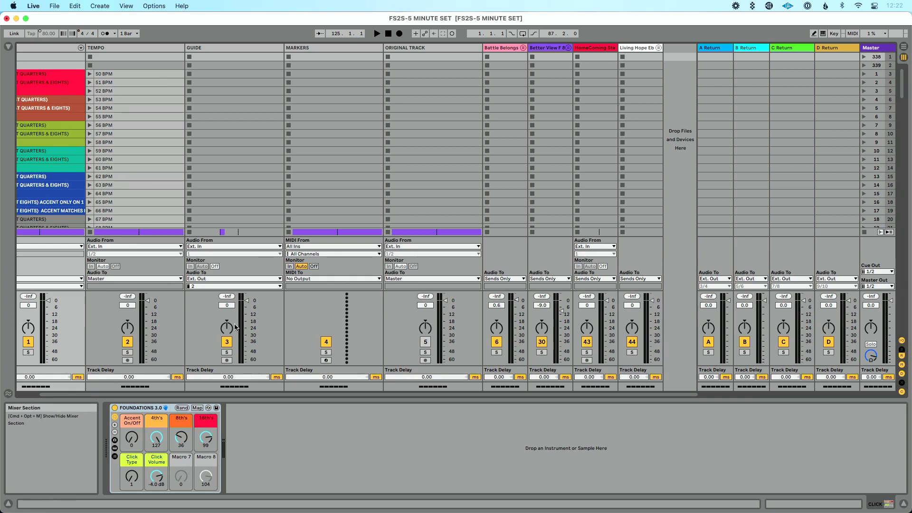
pyautogui.hscroll(-2, 238, 321)
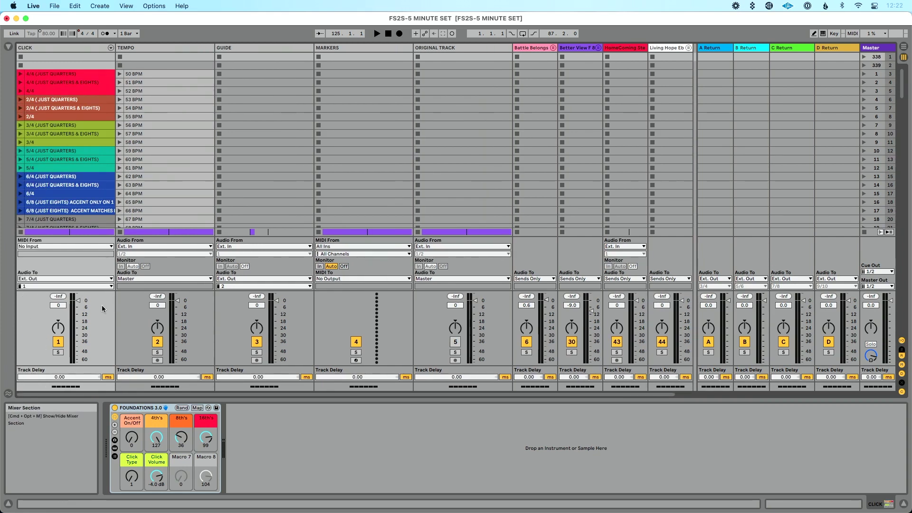